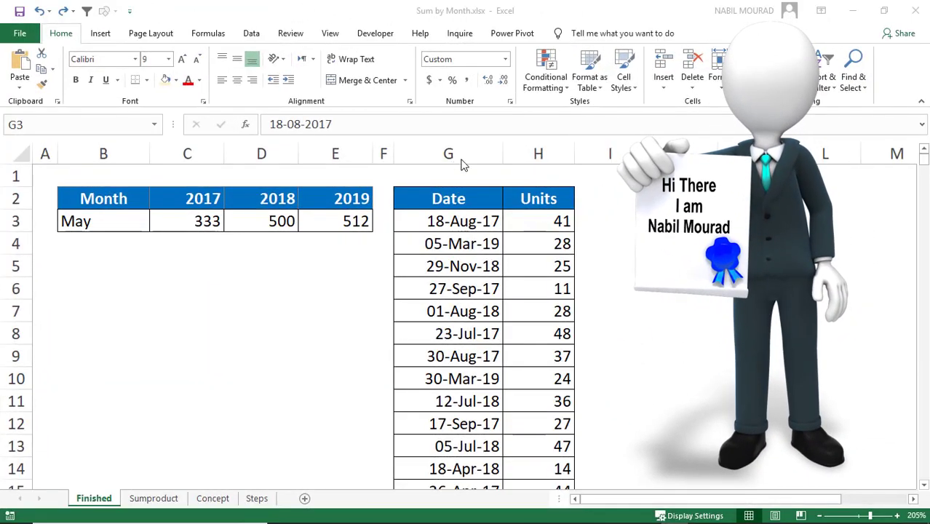
# - Choose June as the month in cell B3 of the Finished sheet
pyautogui.click(539, 198)
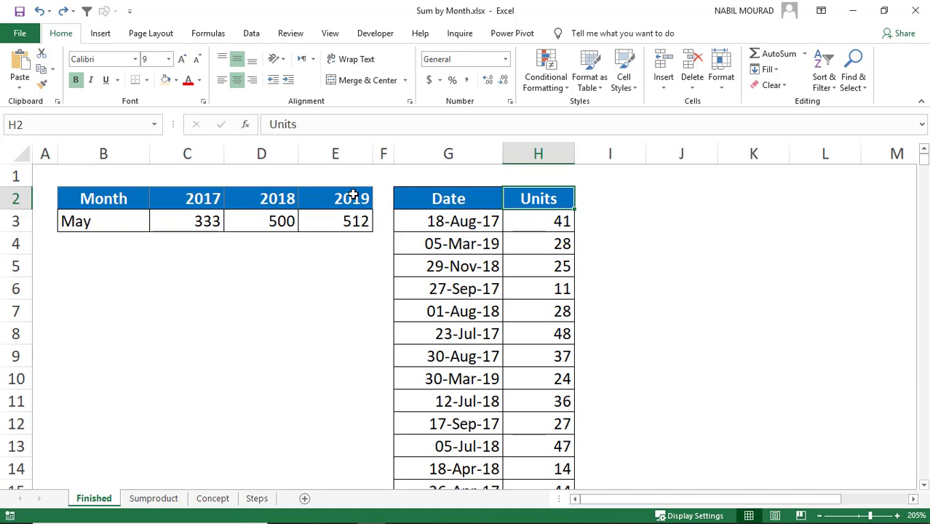
pyautogui.click(111, 218)
pyautogui.click(155, 228)
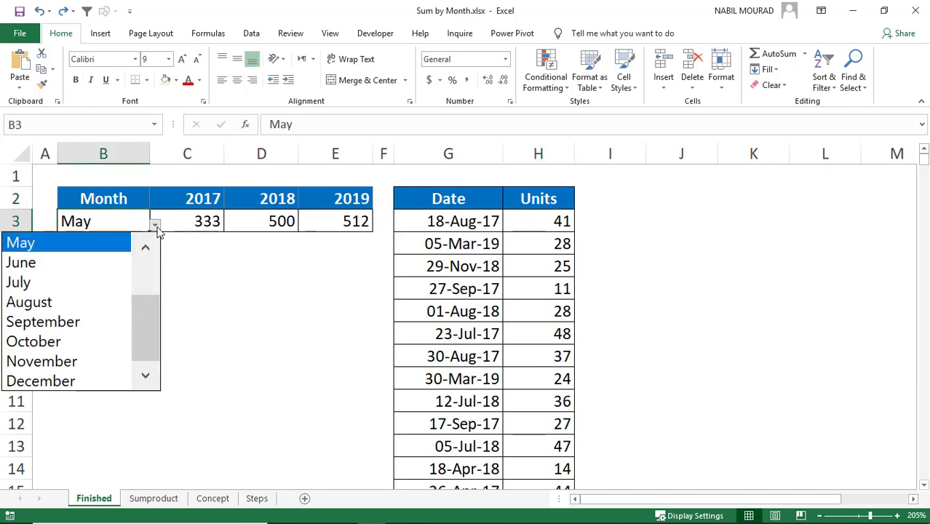
pyautogui.click(37, 265)
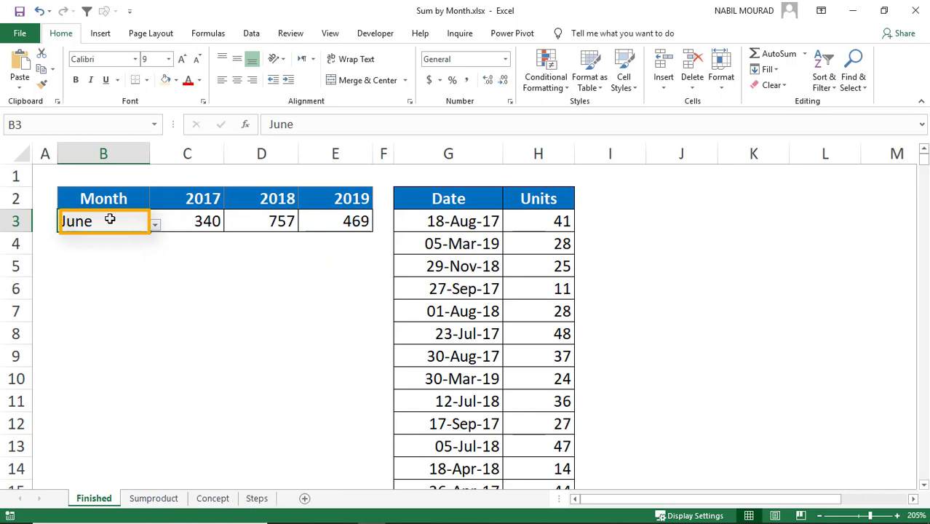
# - Apply the General number format to the date in G3 and undo the formatting
pyautogui.click(466, 221)
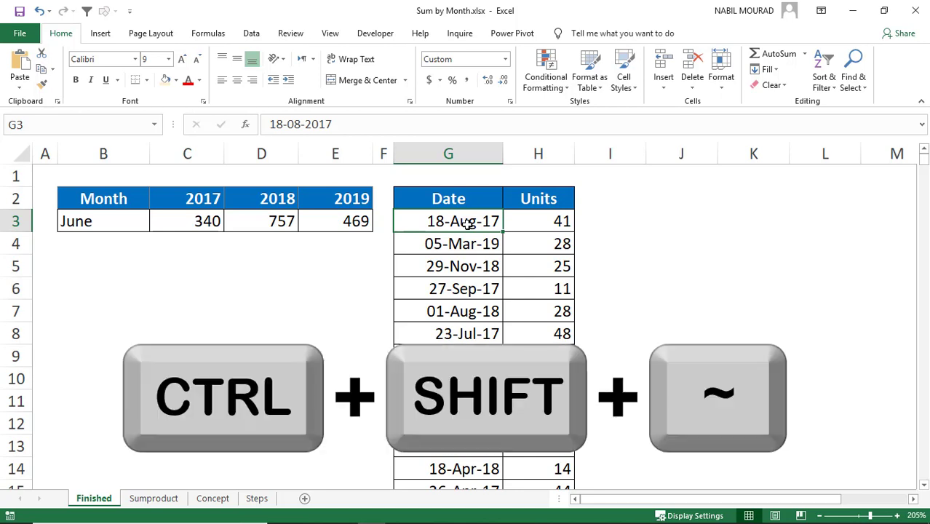
pyautogui.hotkey('ctrl', 'shift', '~')
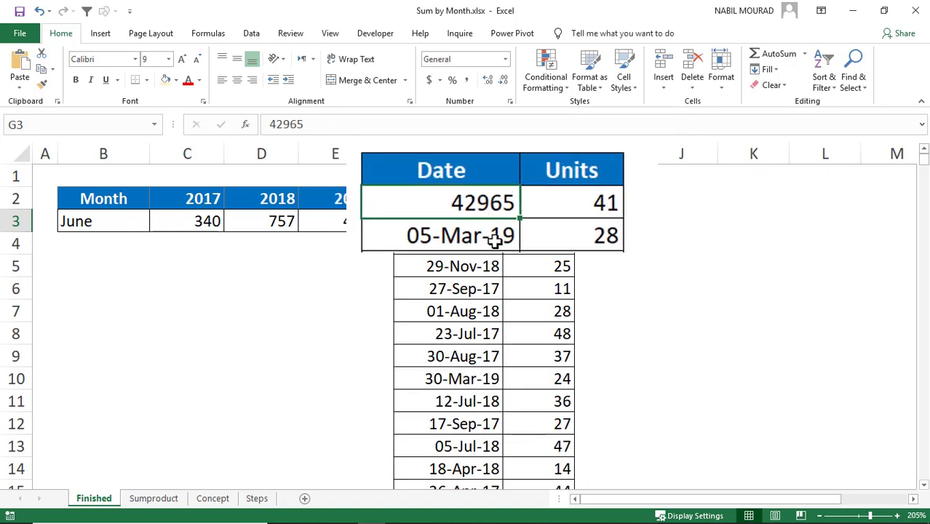
pyautogui.hotkey('ctrl', 'z')
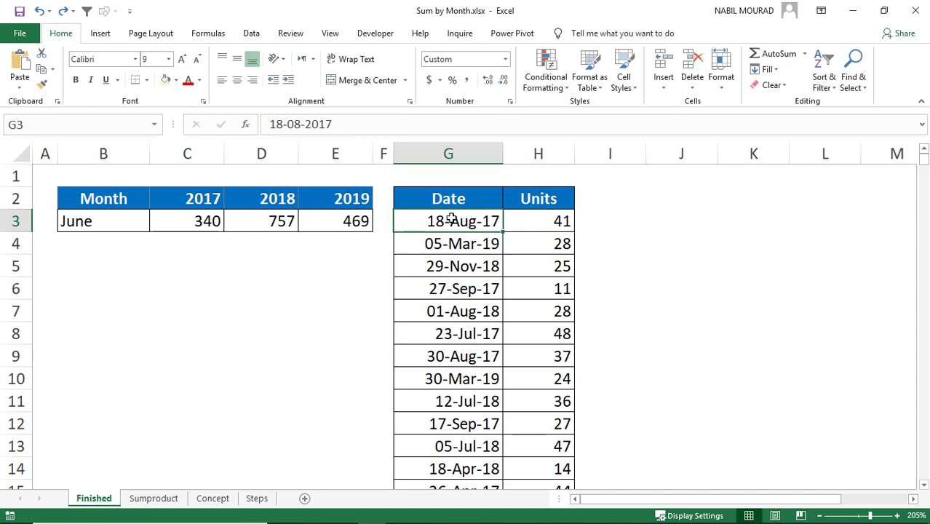
# - Look through the list of months offered in cell B3 without changing the selection
pyautogui.click(121, 222)
pyautogui.click(155, 227)
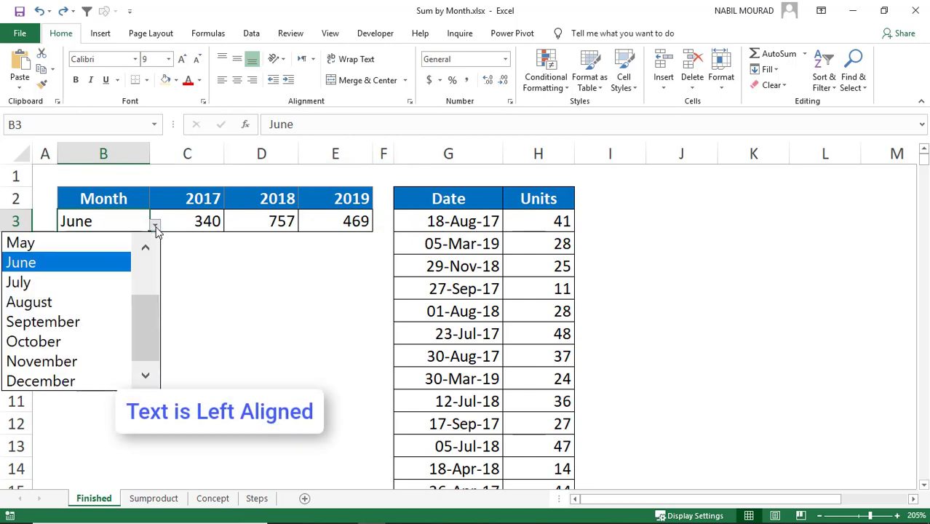
pyautogui.click(155, 226)
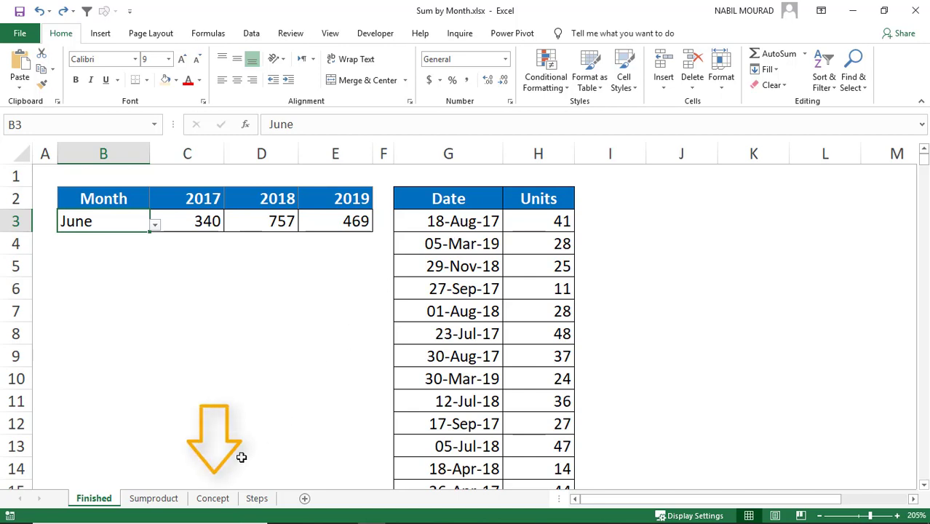
# - Switch to the Concept sheet and check the month list in its cell B3
pyautogui.click(213, 499)
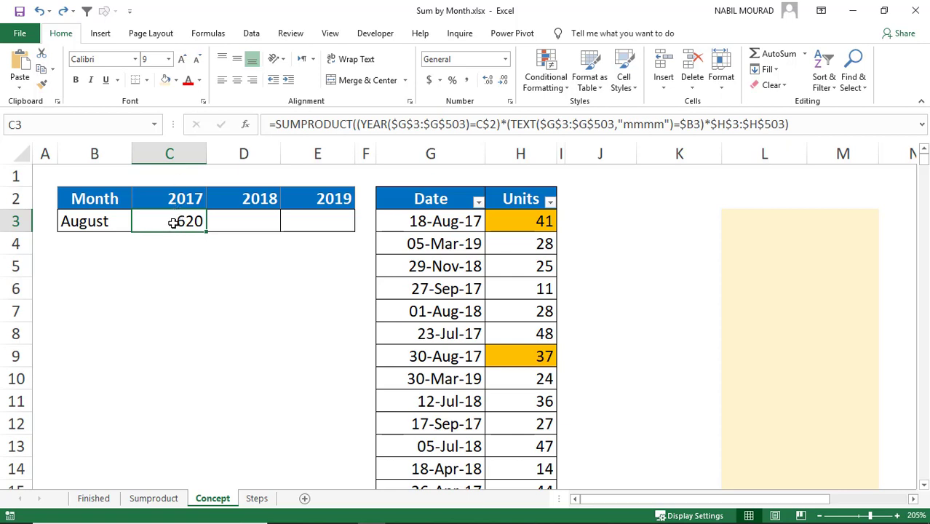
pyautogui.click(107, 219)
pyautogui.click(139, 225)
pyautogui.click(138, 223)
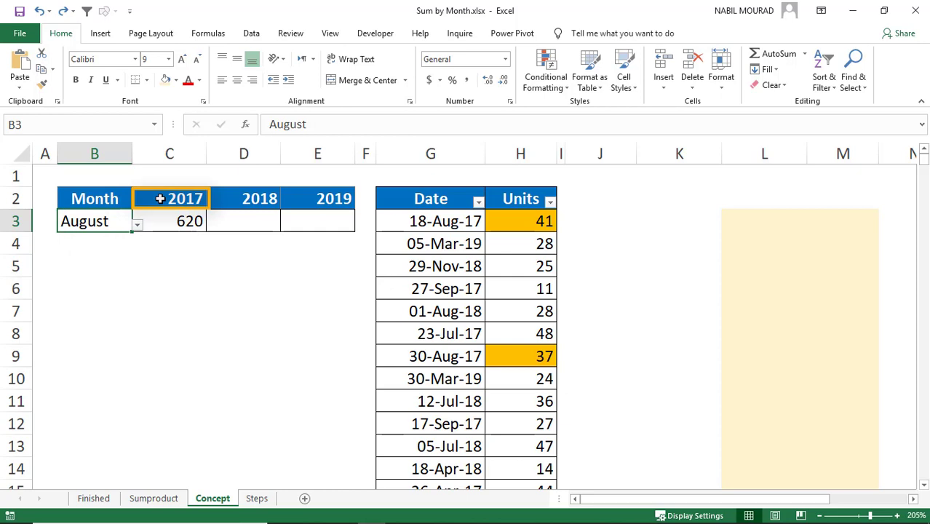
# - Enter =YEAR(G3)=$C$2 in J3 to test whether the first date's year matches the 2017 header
pyautogui.click(602, 218)
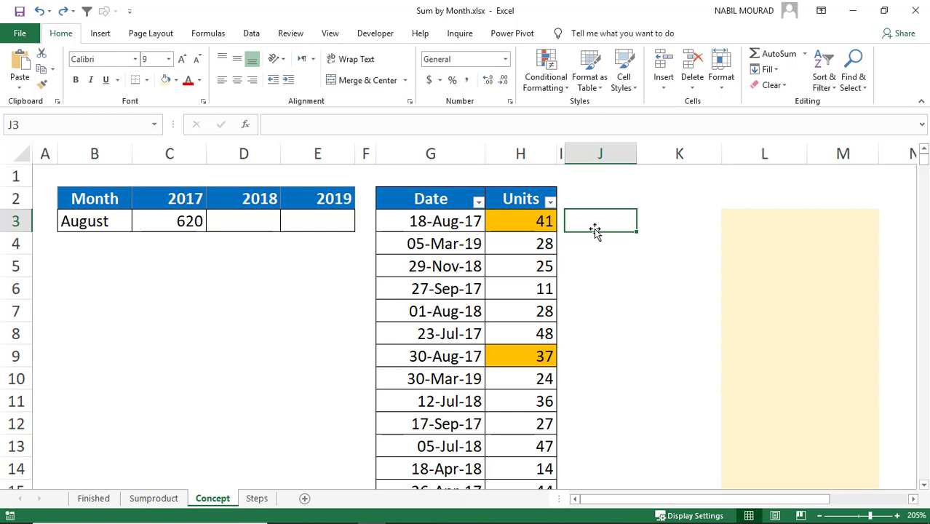
pyautogui.write('=year')
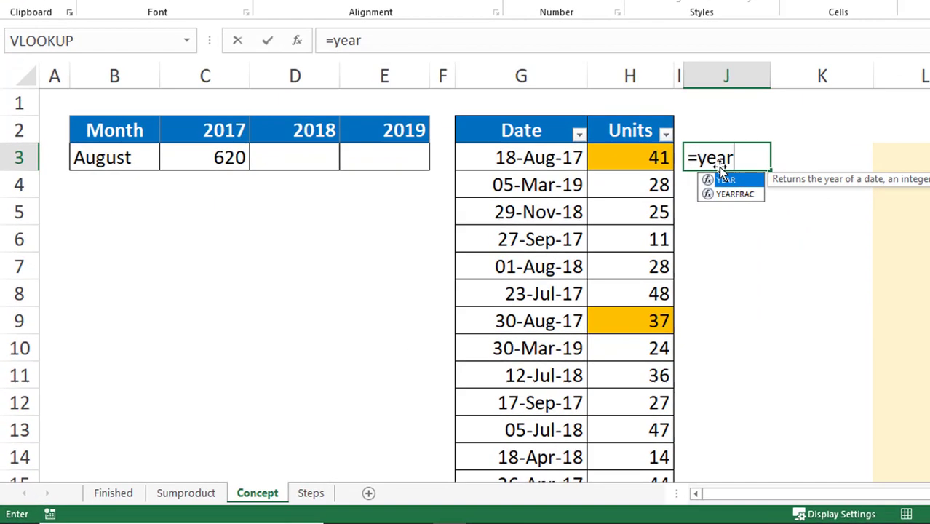
pyautogui.doubleClick(724, 179)
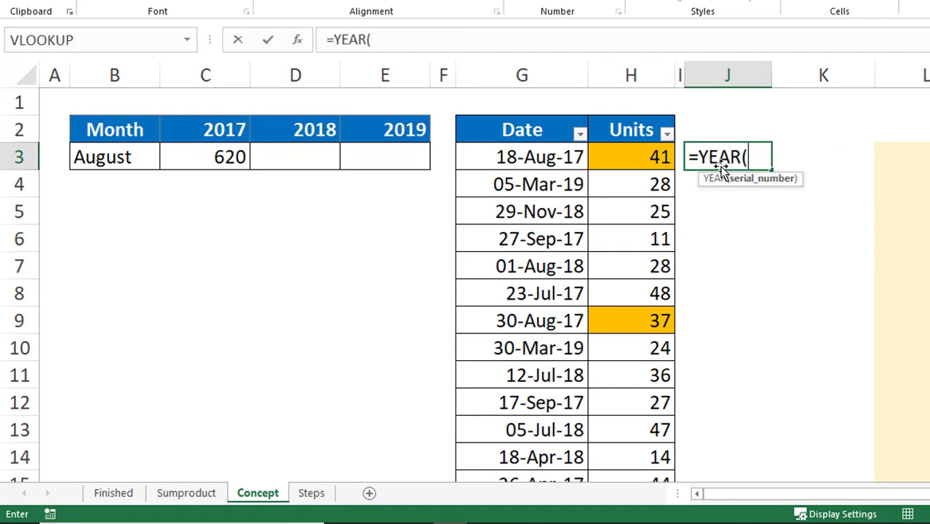
pyautogui.click(535, 160)
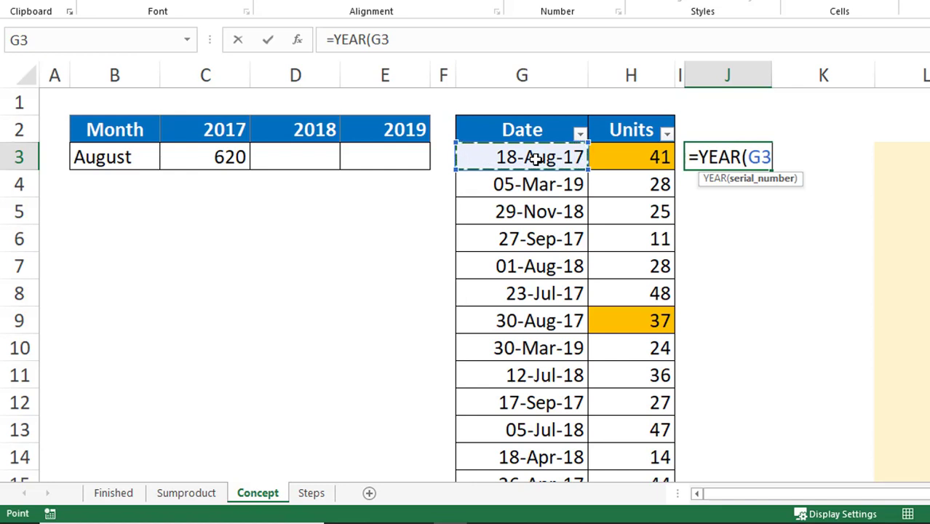
pyautogui.write(')=')
pyautogui.click(231, 132)
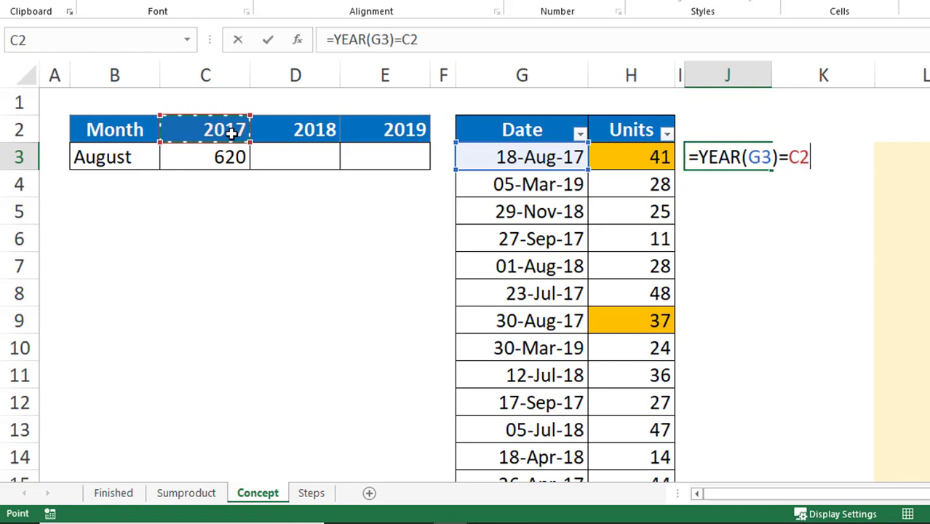
pyautogui.press('F4')
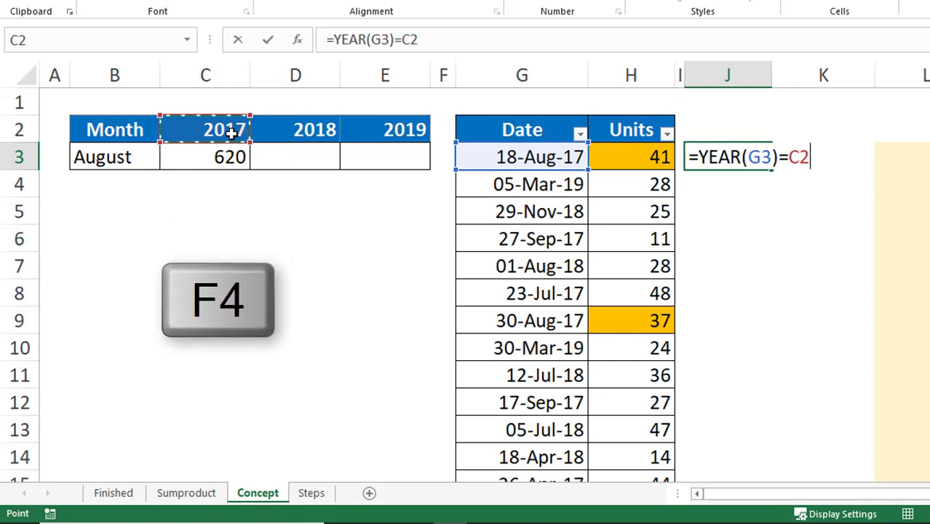
pyautogui.press('F4')
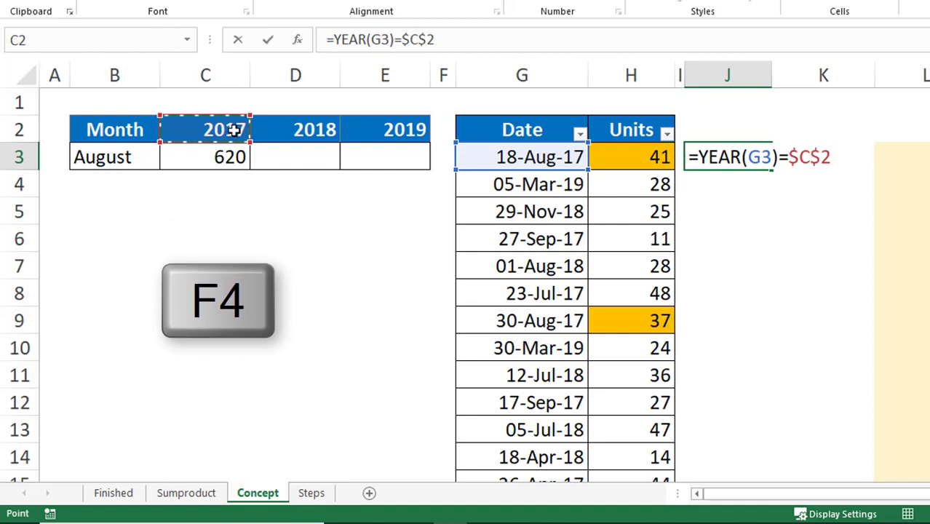
pyautogui.hotkey('ctrl', 'Return')
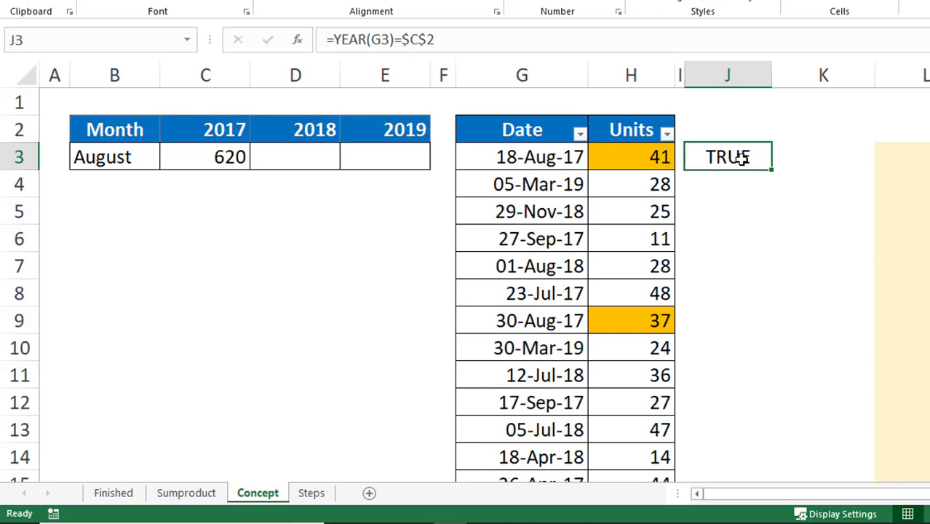
# - Try comparing the first date's month with the chosen month by entering =MONTH(G3)=B3 in K3
pyautogui.click(816, 160)
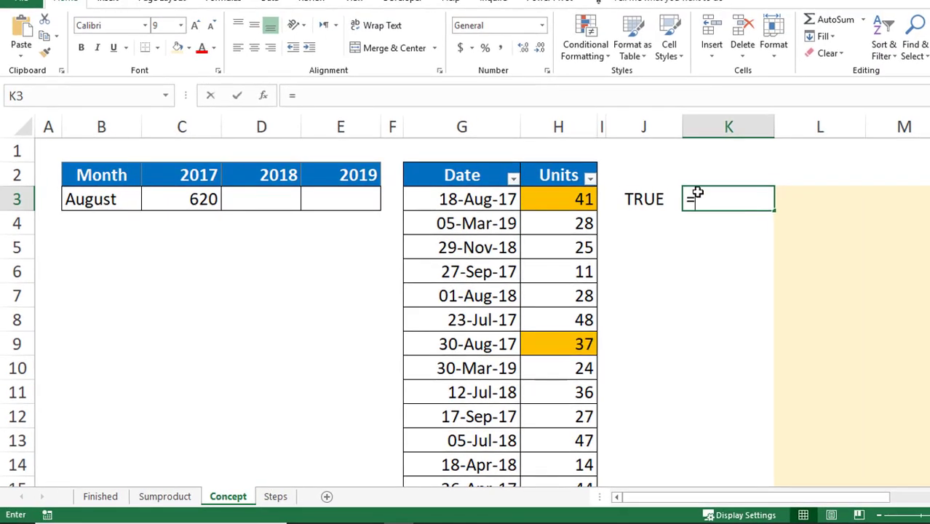
pyautogui.write('=month')
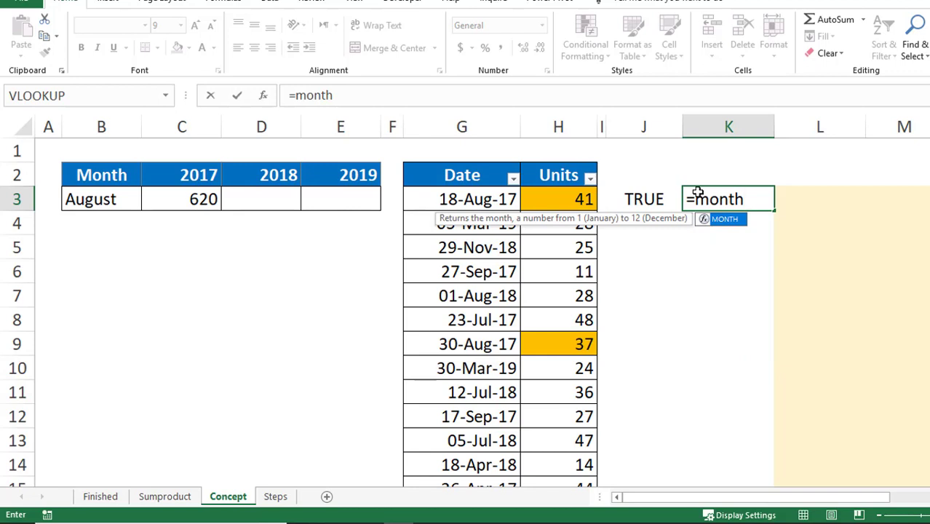
pyautogui.press('Tab')
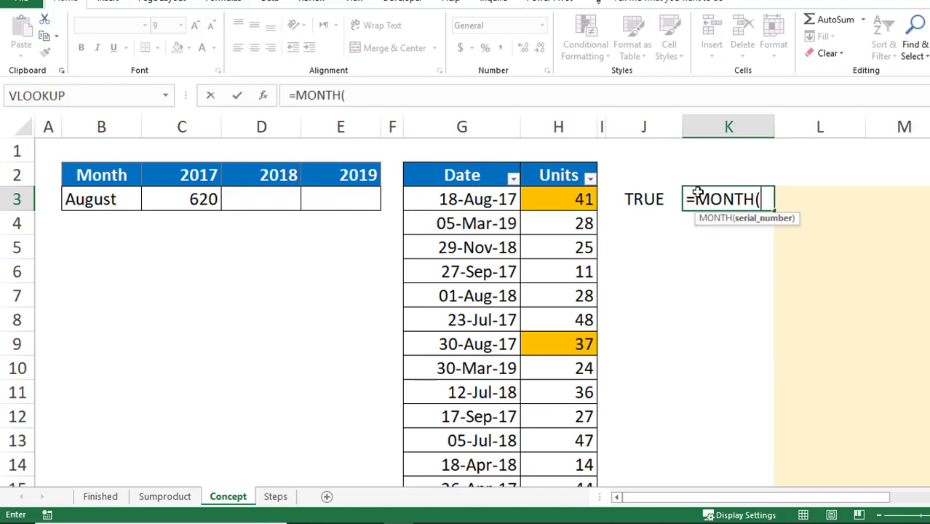
pyautogui.click(470, 203)
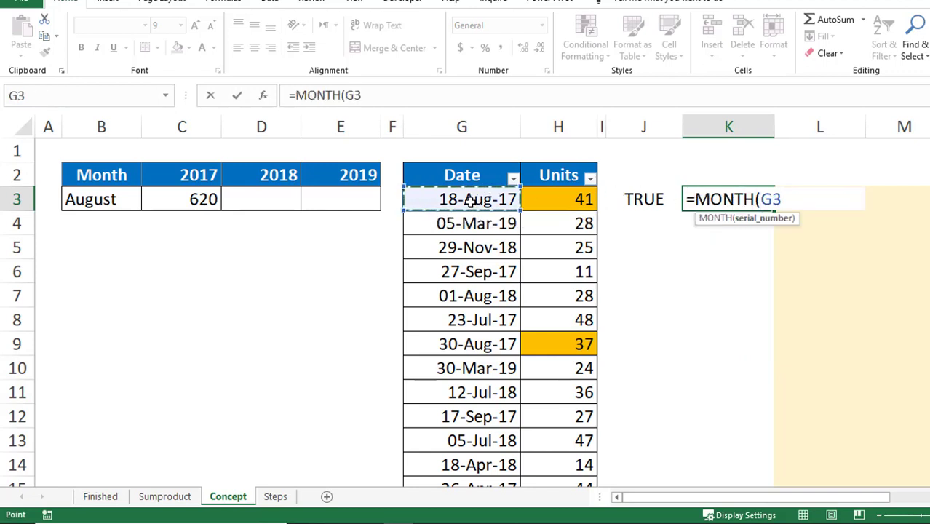
pyautogui.write(')=')
pyautogui.click(102, 202)
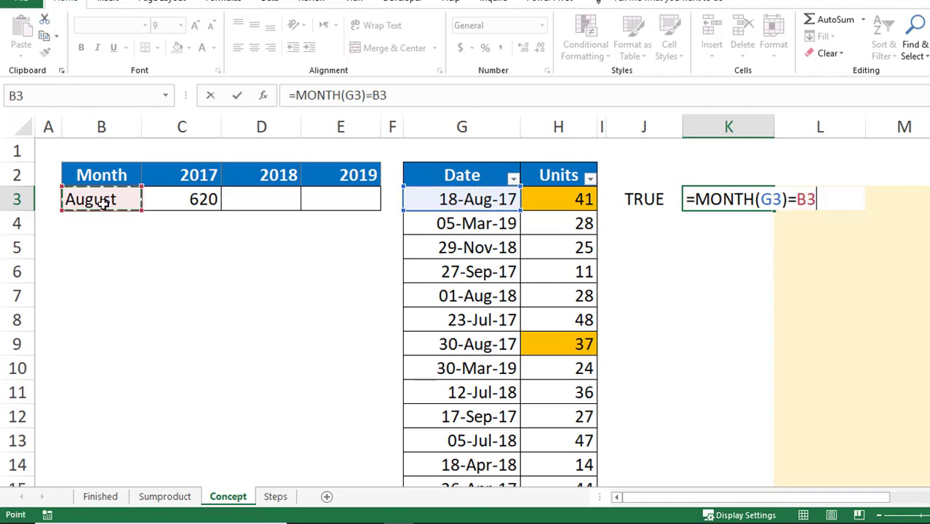
pyautogui.press('Return')
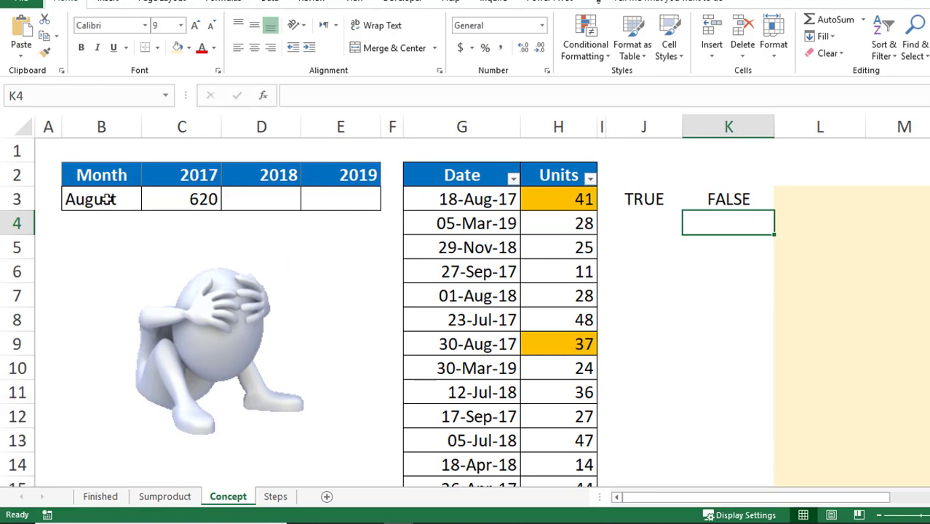
# - Evaluate only the MONTH(G3) part of the K3 formula, leaving the formula itself unchanged
pyautogui.click(739, 198)
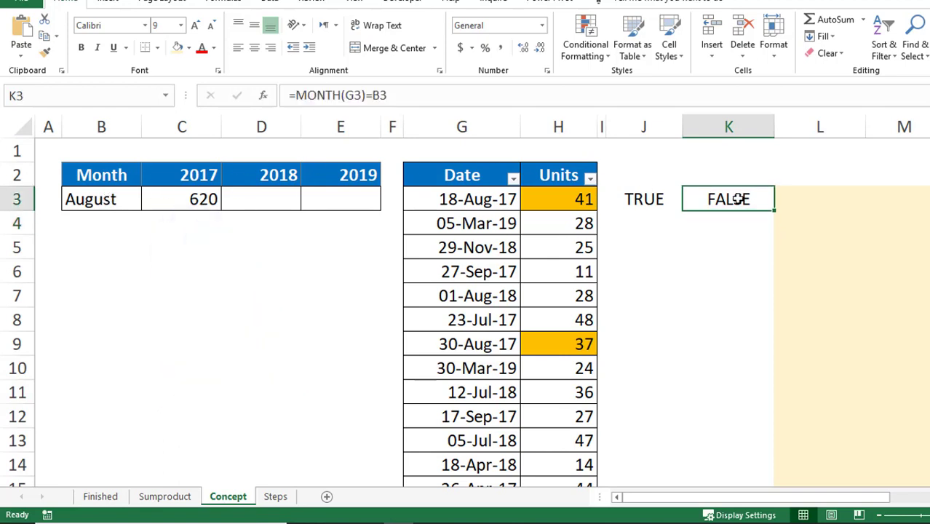
pyautogui.press('F2')
pyautogui.moveTo(695, 199); pyautogui.dragTo(788, 202)
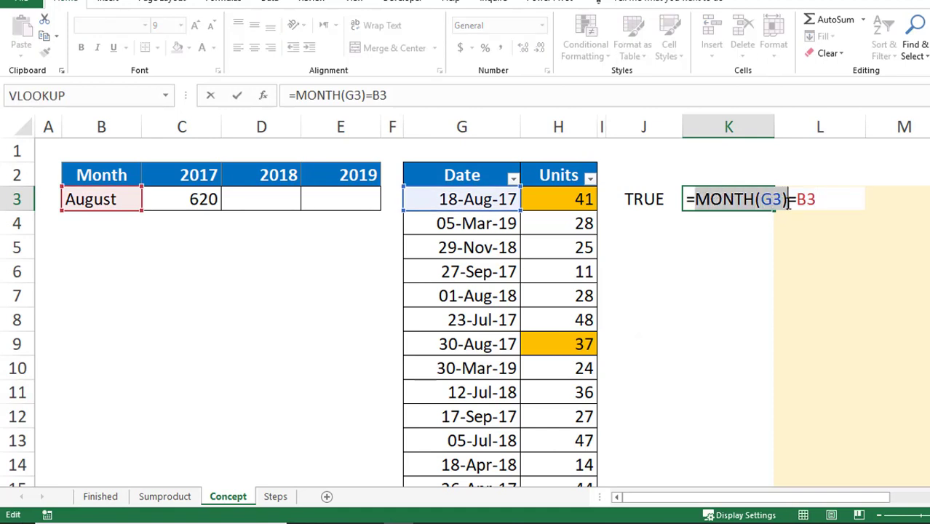
pyautogui.press('F9')
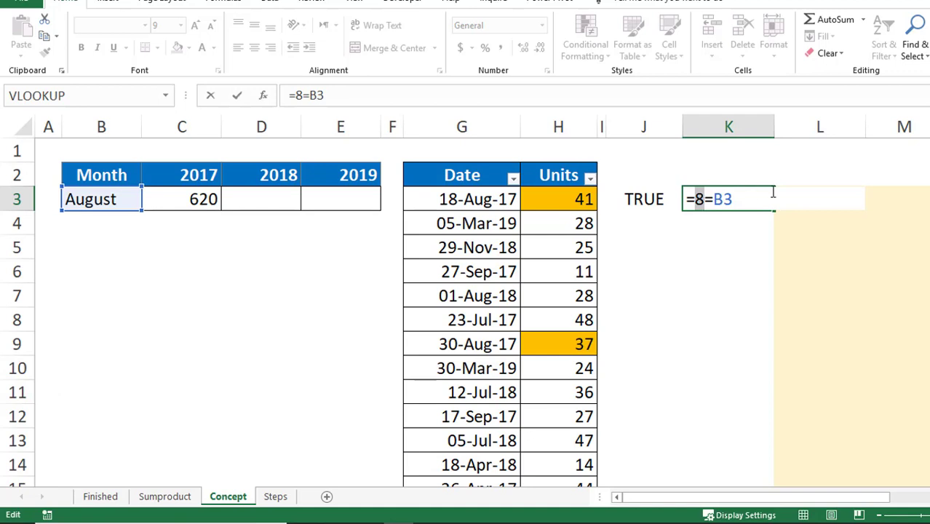
pyautogui.press('Escape')
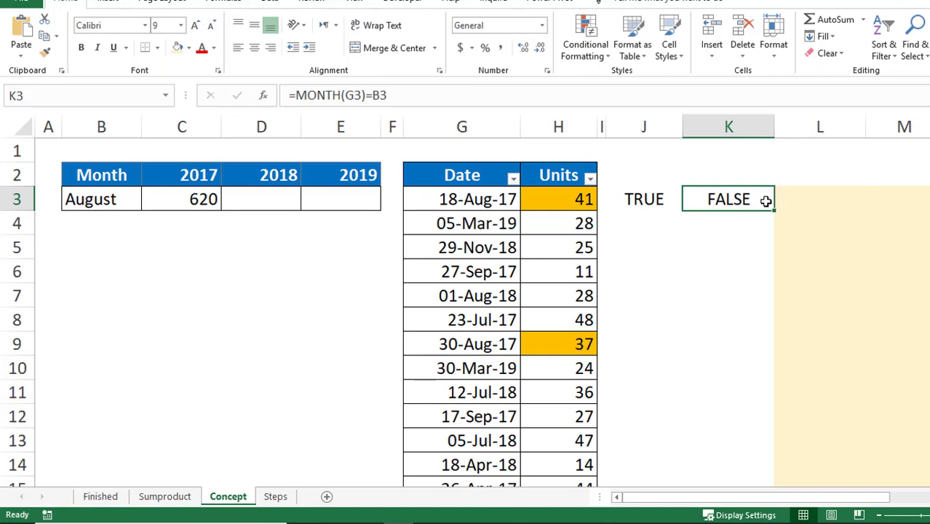
# - Replace the formula in K3 with =TEXT(G3,"mmmm") to return the first date's full month name
pyautogui.press('Delete')
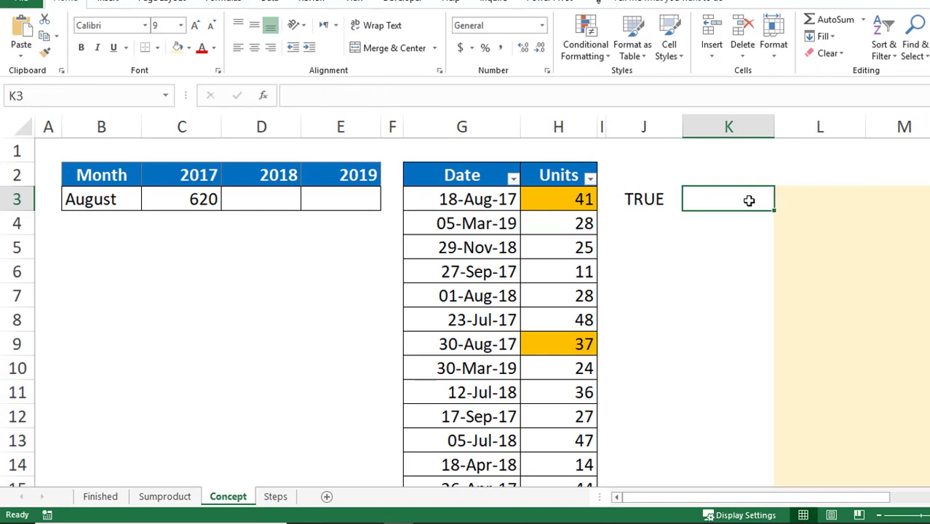
pyautogui.write('=text')
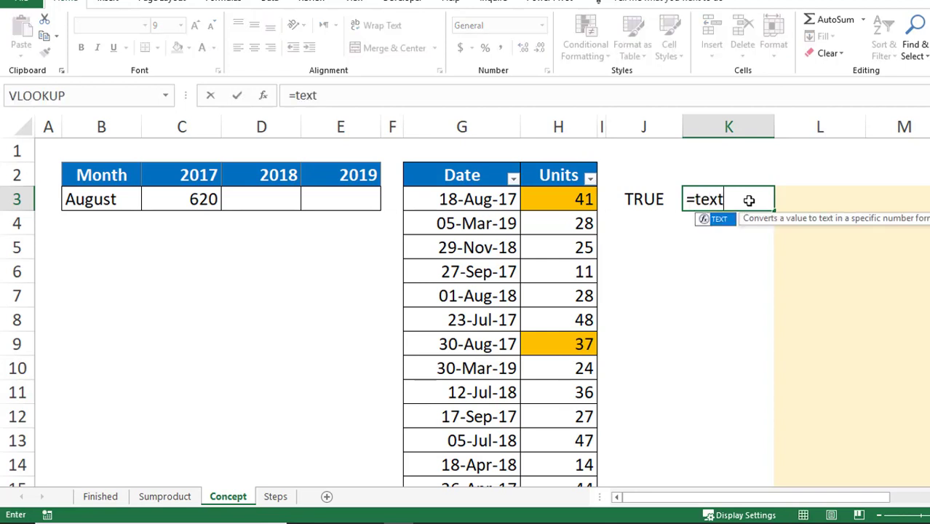
pyautogui.press('Tab')
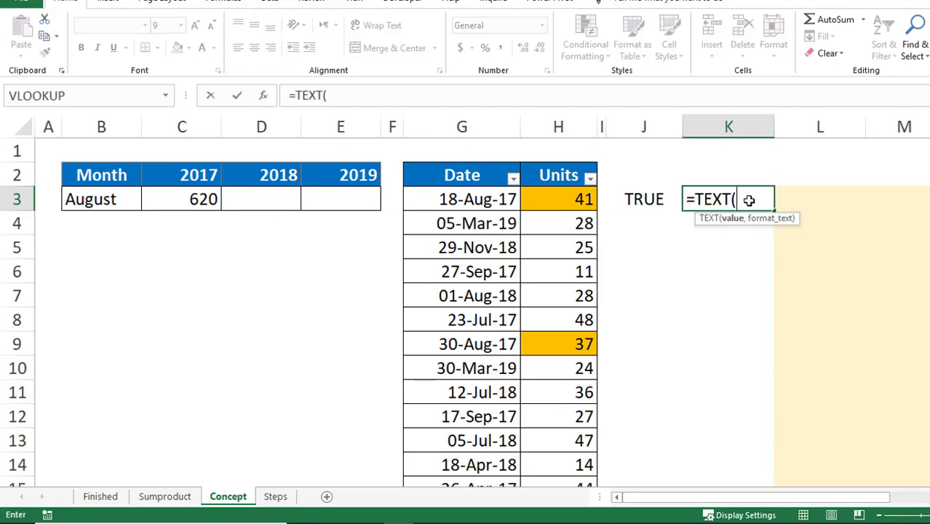
pyautogui.click(484, 201)
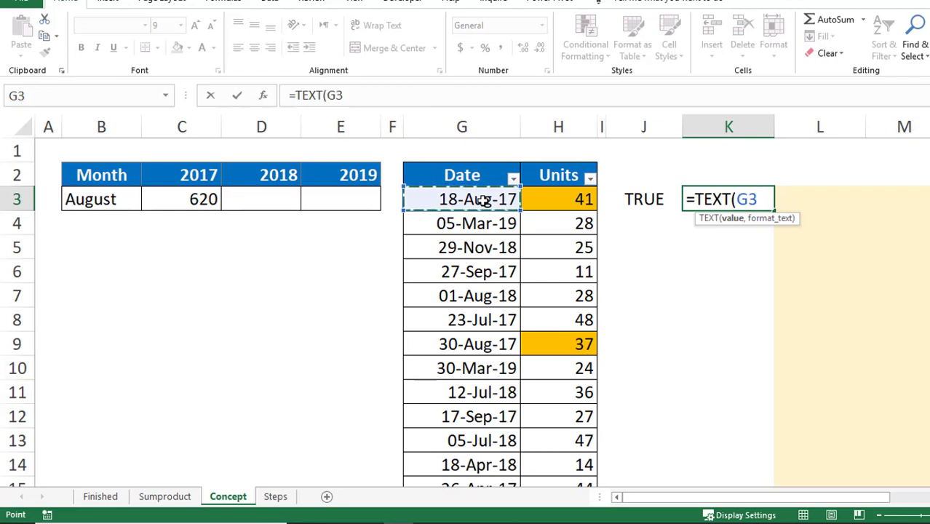
pyautogui.write(',')
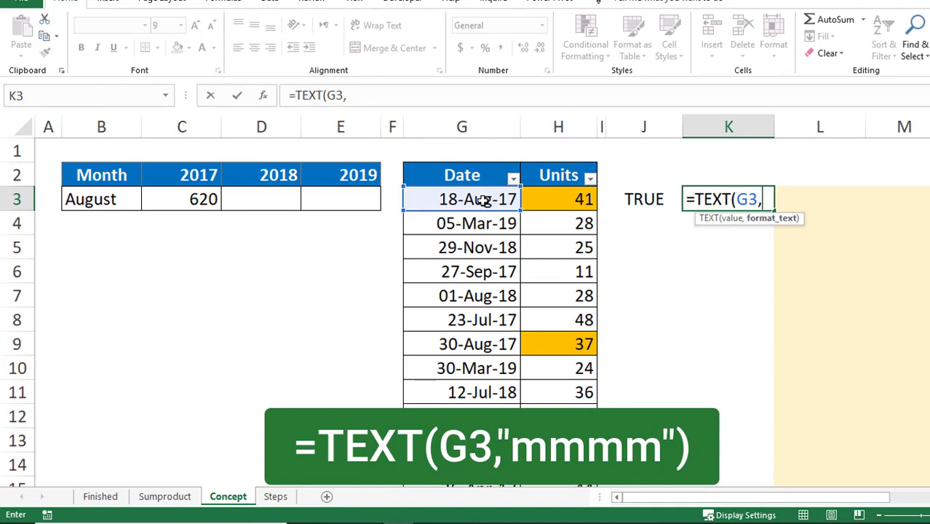
pyautogui.write('"')
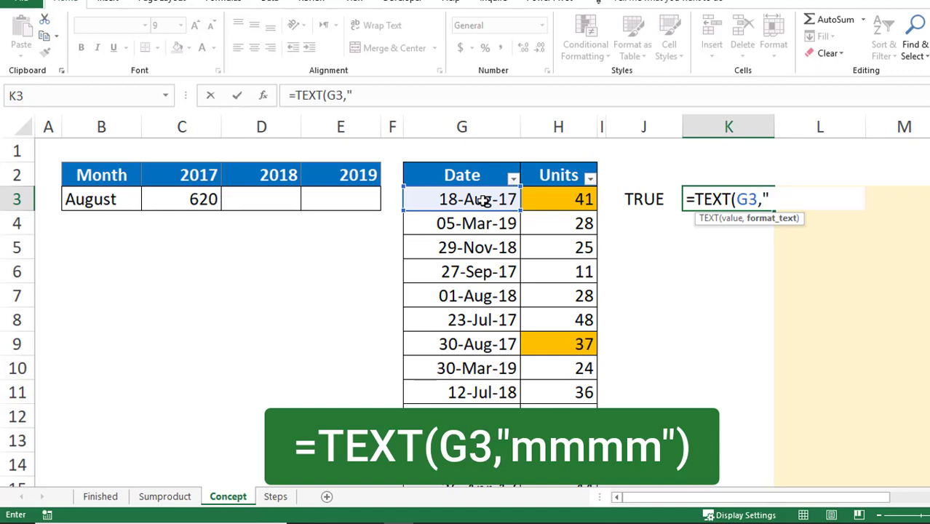
pyautogui.write('mmmm"')
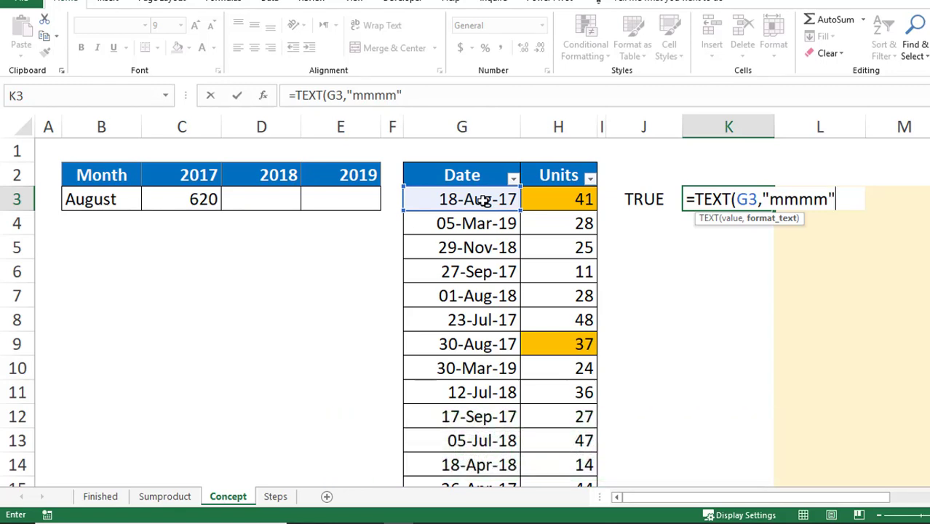
pyautogui.write(')')
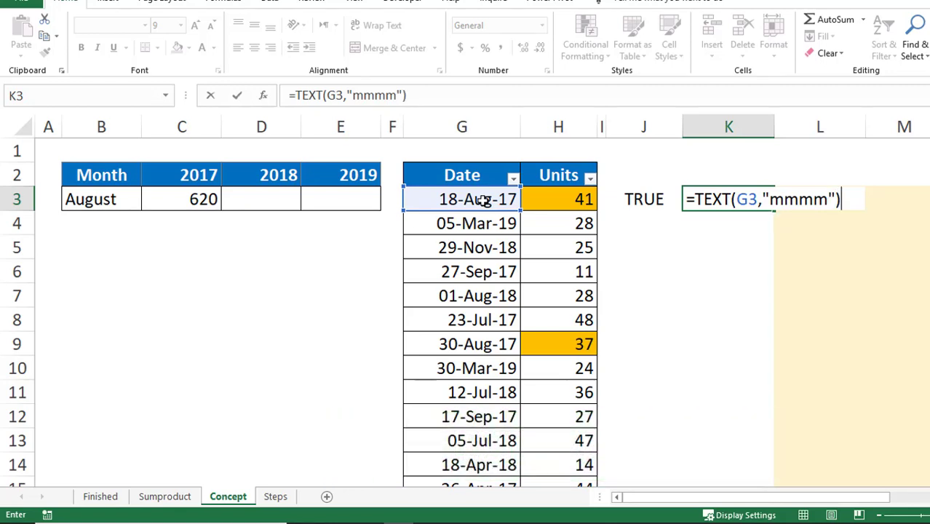
pyautogui.press('Return')
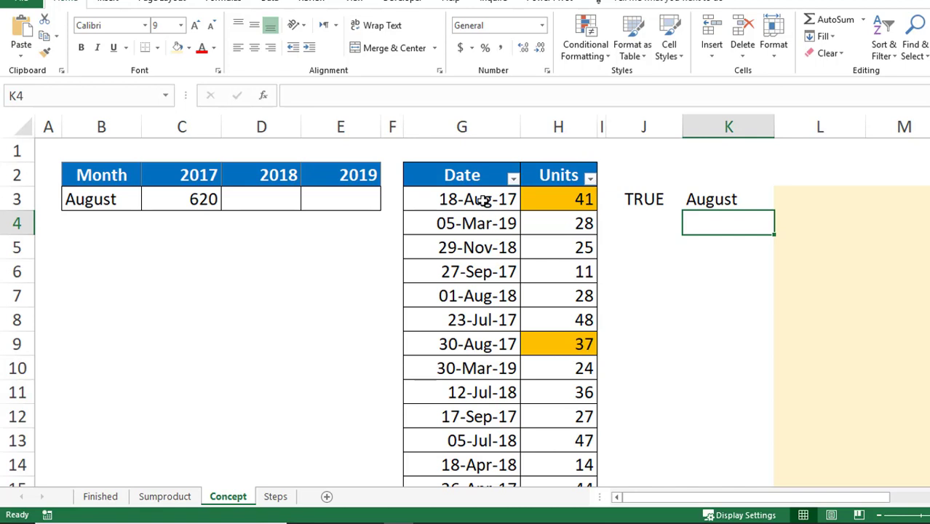
# - Extend the K3 formula to =TEXT(G3,"mmmm")=$B$3 so it compares the month name with the chosen month
pyautogui.click(722, 198)
pyautogui.press('F2')
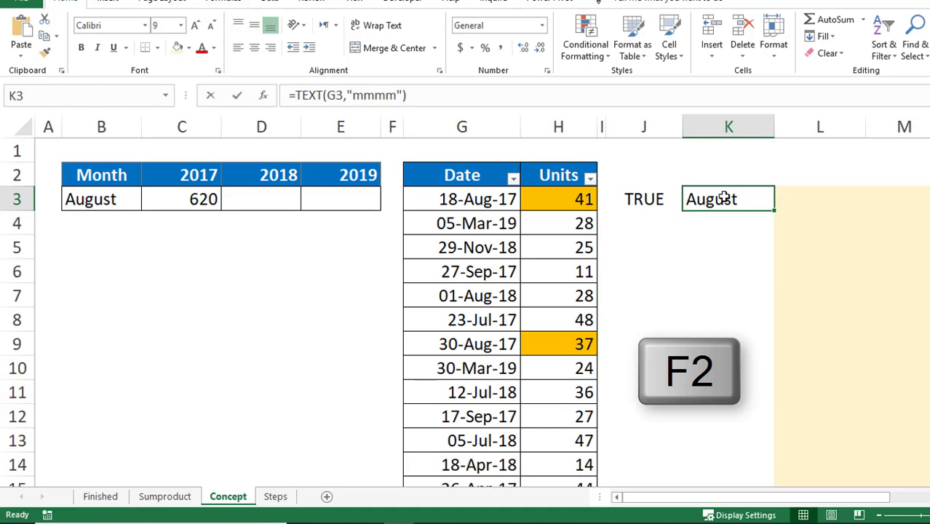
pyautogui.write('=')
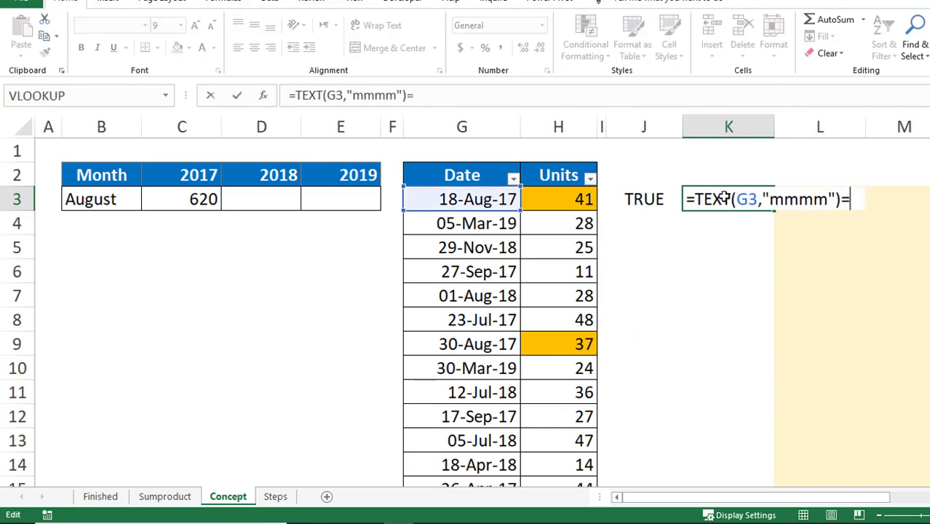
pyautogui.click(98, 204)
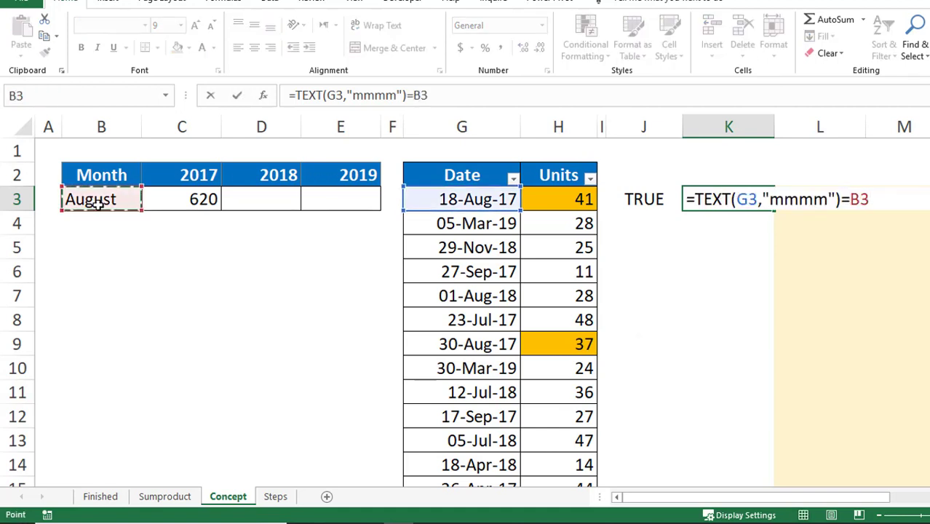
pyautogui.press('F4')
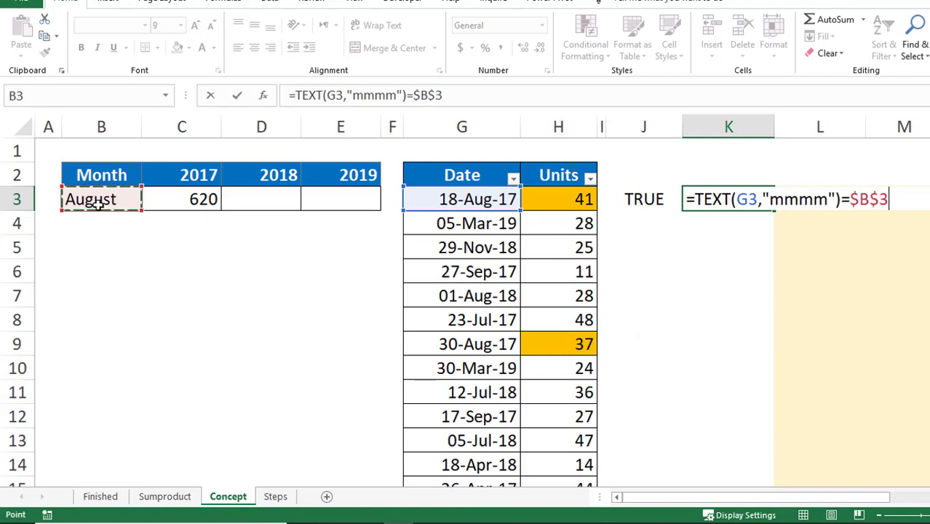
pyautogui.press('Return')
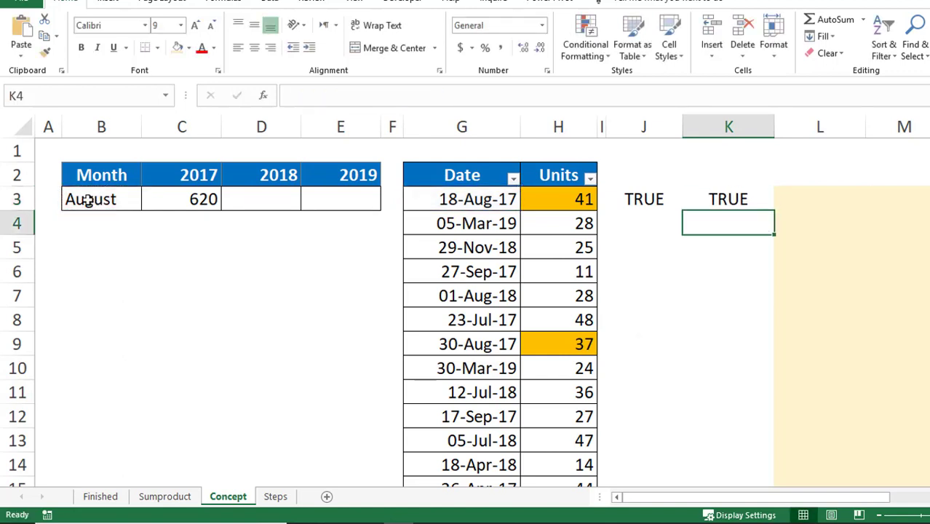
# - Fill the year and month tests in J3:K3 down alongside all the dates
pyautogui.click(727, 198)
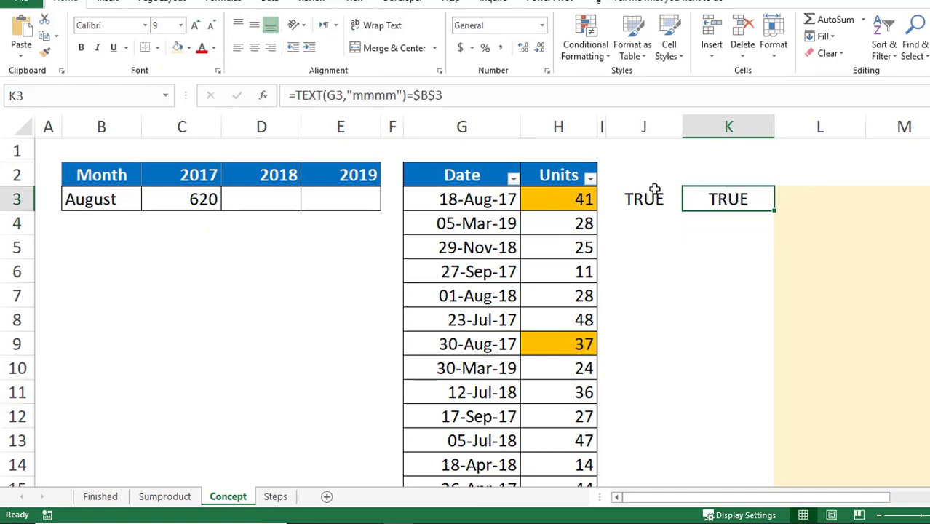
pyautogui.click(632, 199)
pyautogui.click(567, 199)
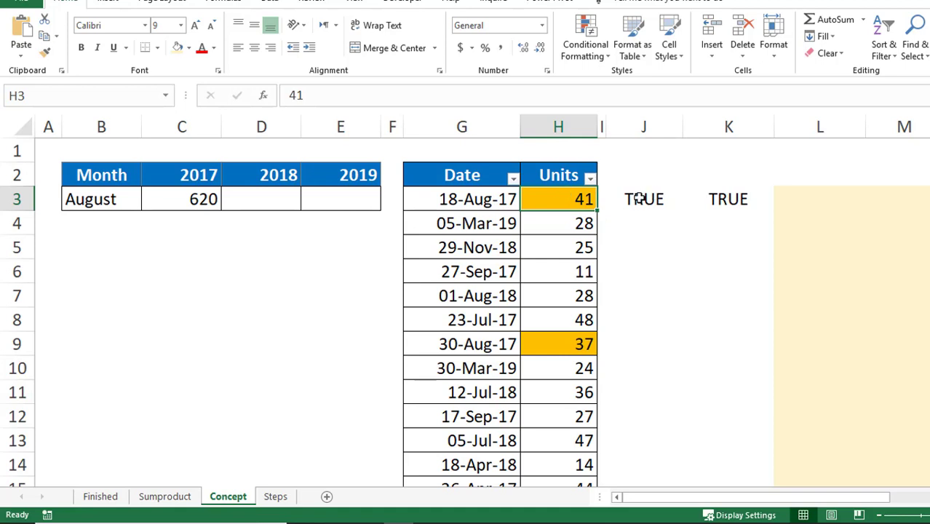
pyautogui.moveTo(639, 198); pyautogui.dragTo(705, 199)
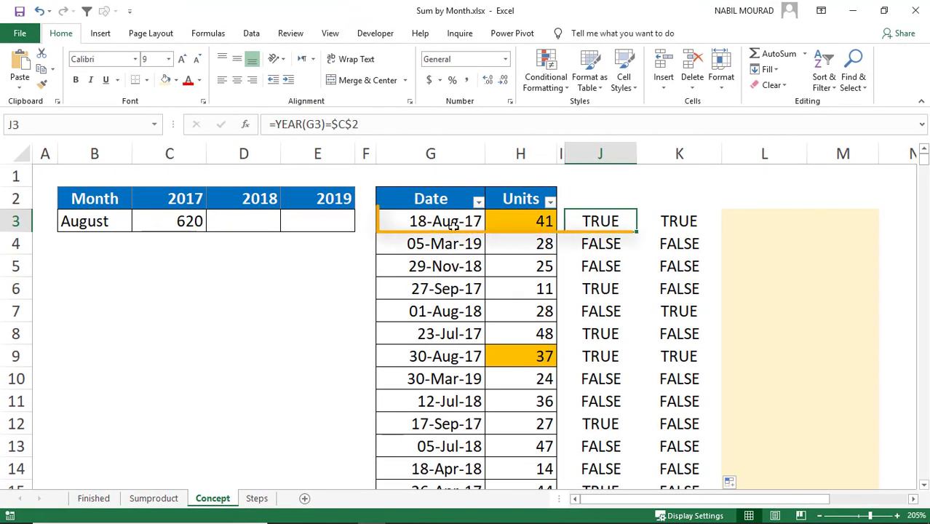
# - Compare the year and month test results in columns J and K with the units in rows 3, 4, 6 and 9
pyautogui.click(673, 221)
pyautogui.click(542, 221)
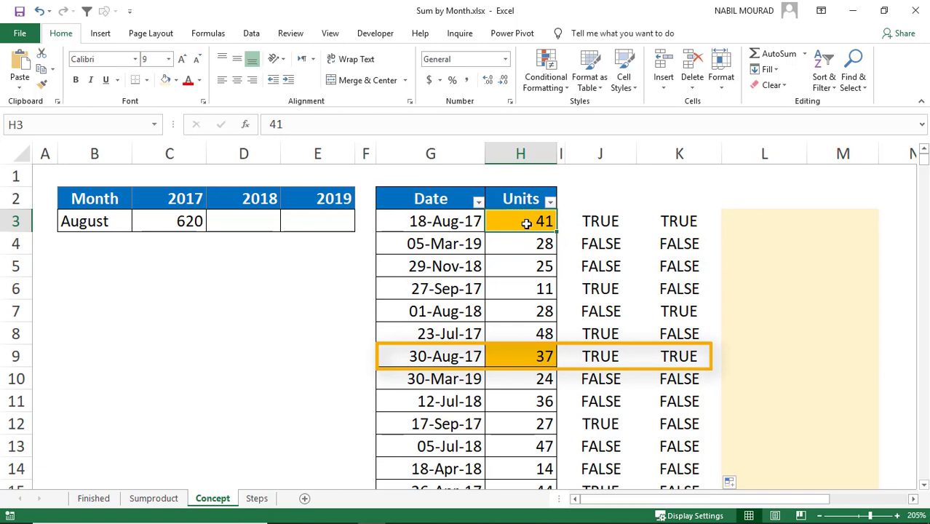
pyautogui.click(670, 244)
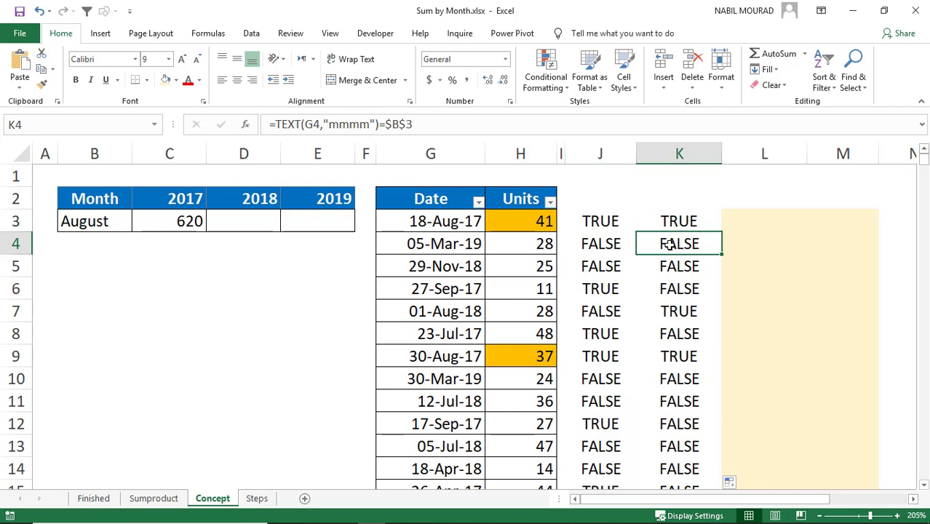
pyautogui.click(604, 246)
pyautogui.click(540, 244)
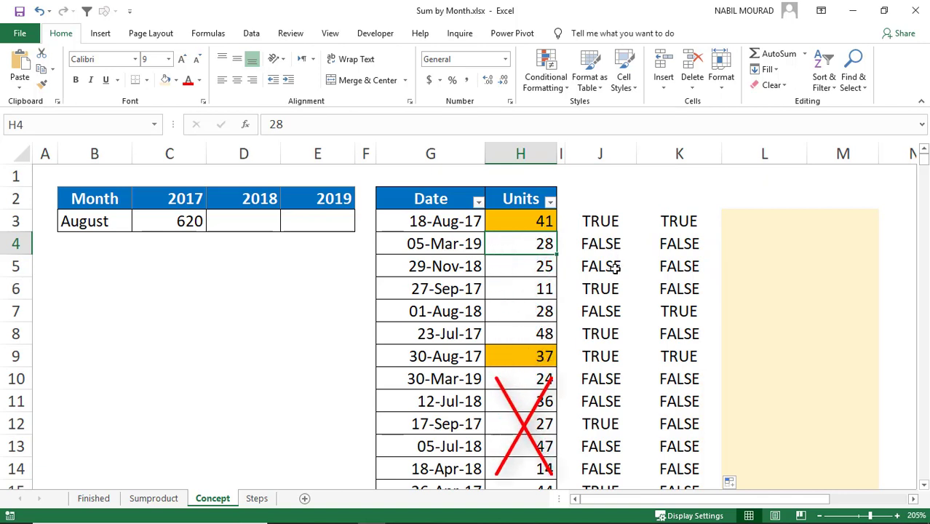
pyautogui.click(600, 289)
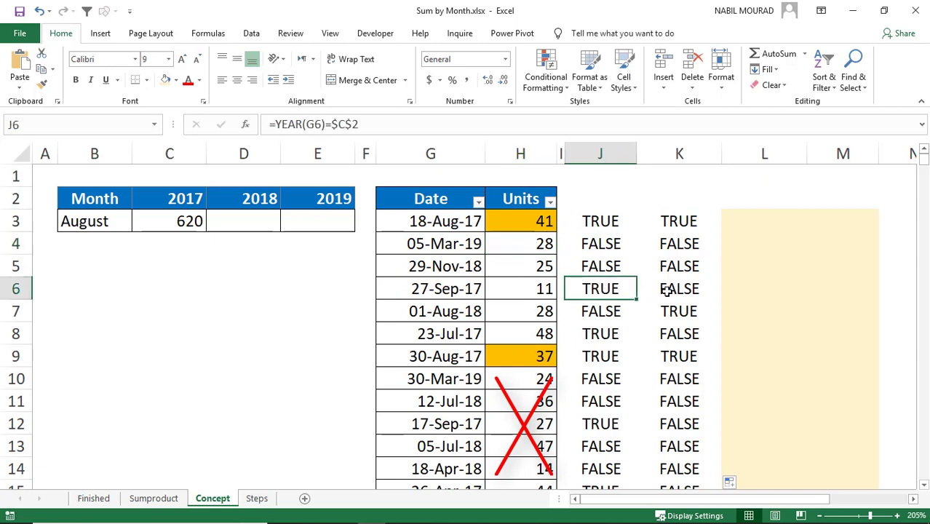
pyautogui.click(671, 289)
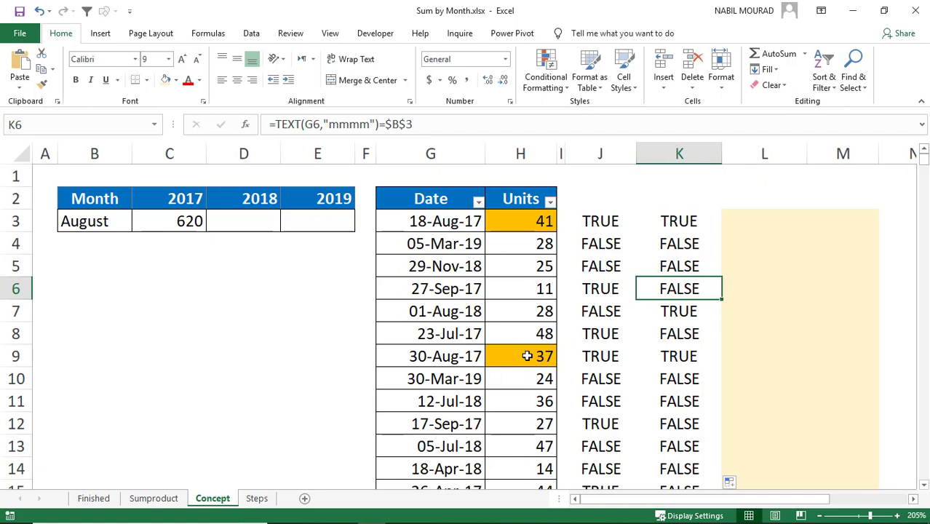
pyautogui.click(601, 356)
pyautogui.click(668, 356)
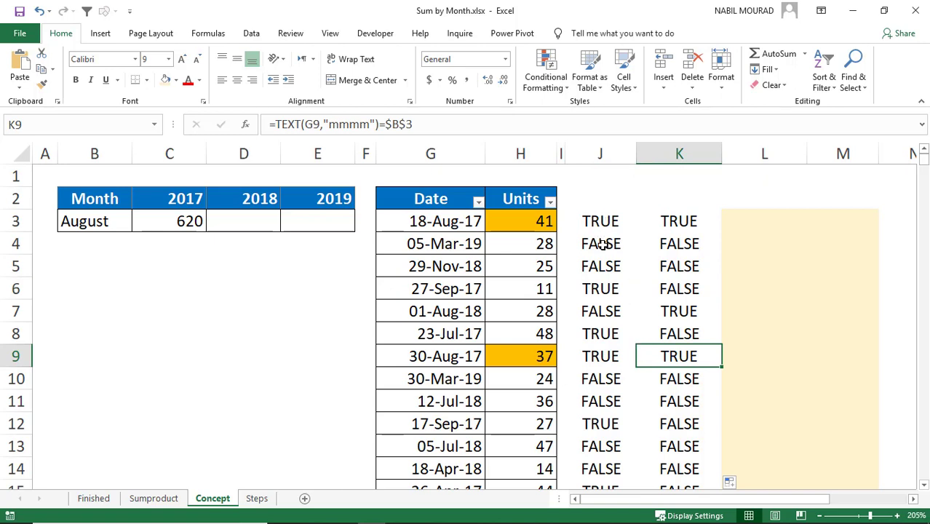
# - Convert both tests to numbers by entering =J3*1 in L3 and filling it across to M3 and down all data rows
pyautogui.click(744, 219)
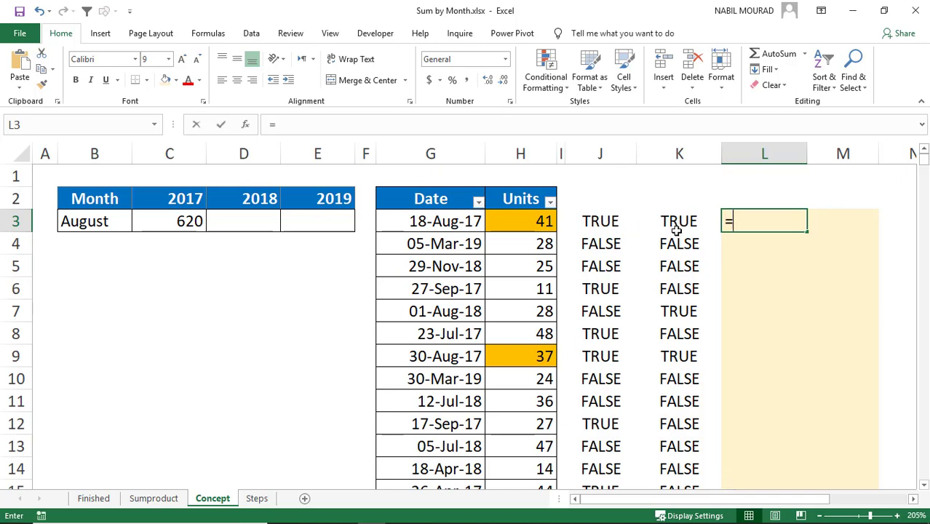
pyautogui.write('=')
pyautogui.click(600, 224)
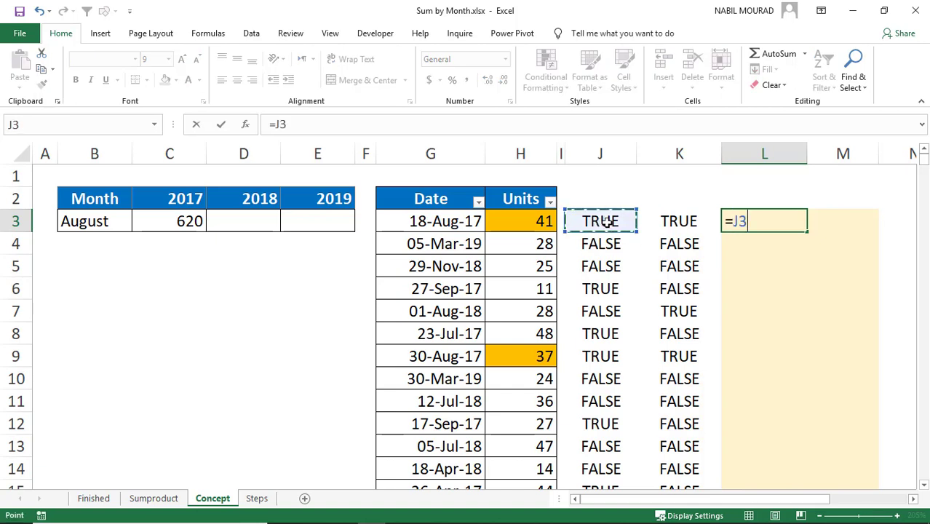
pyautogui.write('*1')
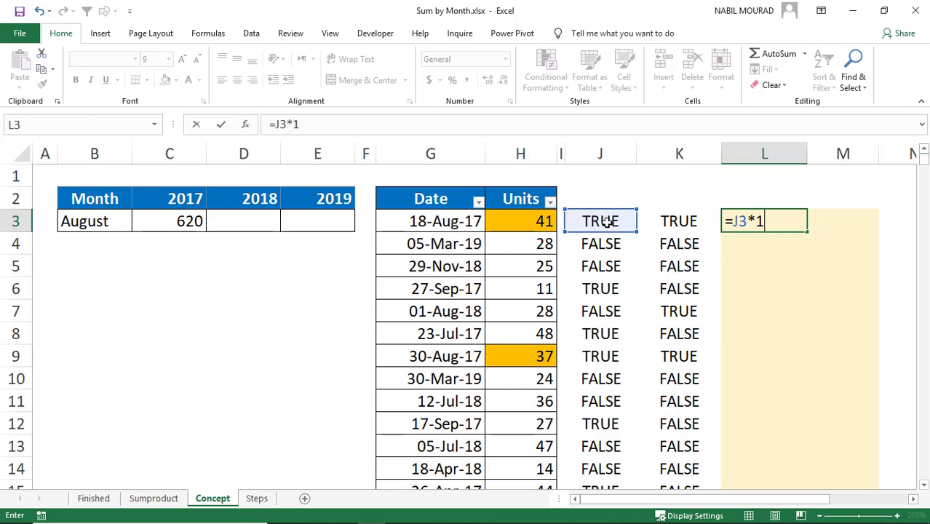
pyautogui.hotkey('ctrl', 'Return')
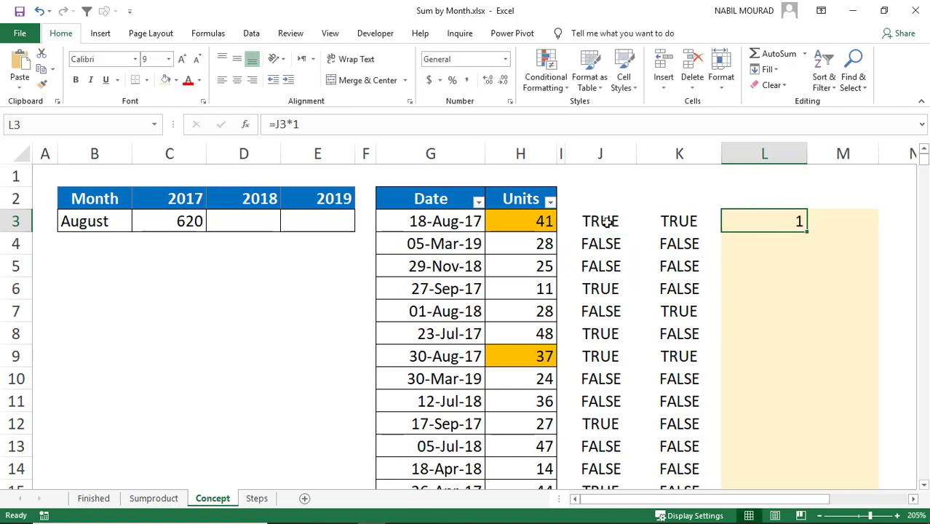
pyautogui.moveTo(807, 231); pyautogui.dragTo(878, 237)
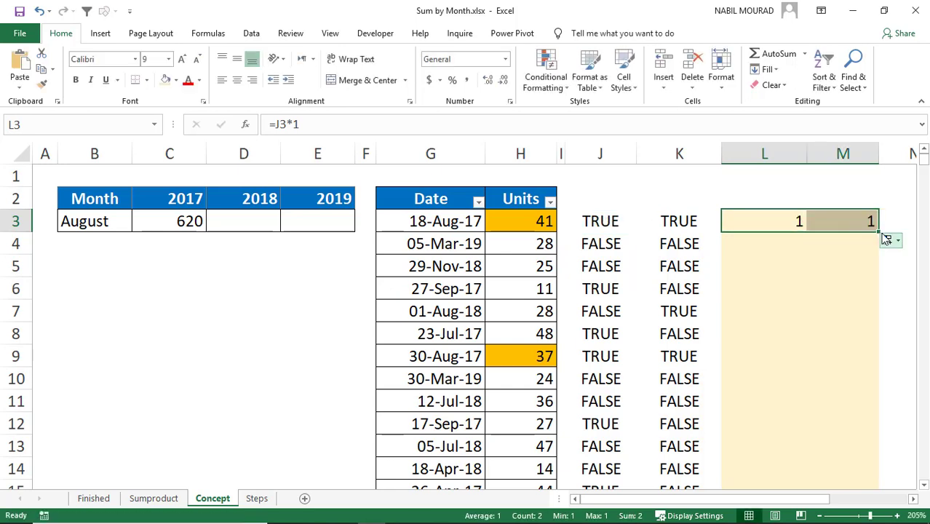
pyautogui.doubleClick(878, 231)
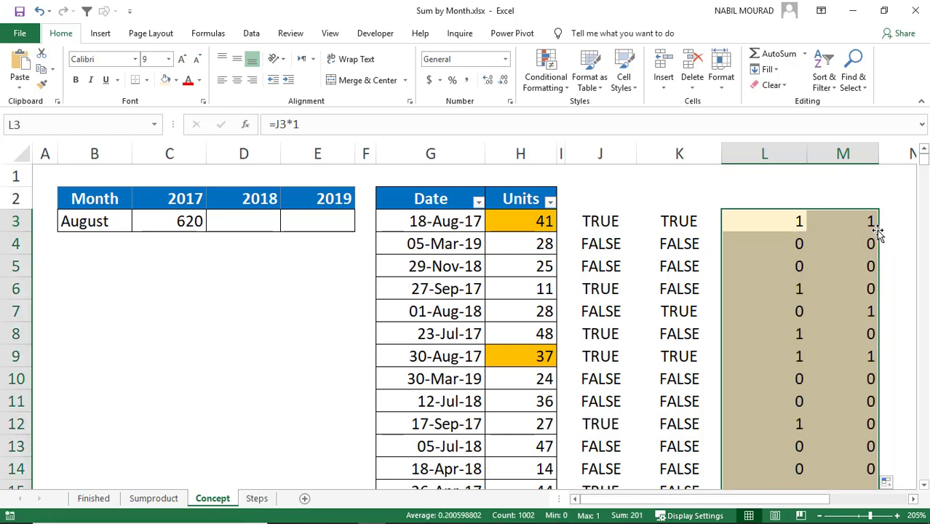
# - Check the numeric test results in columns L and M against the units in rows 3 and 4
pyautogui.click(789, 218)
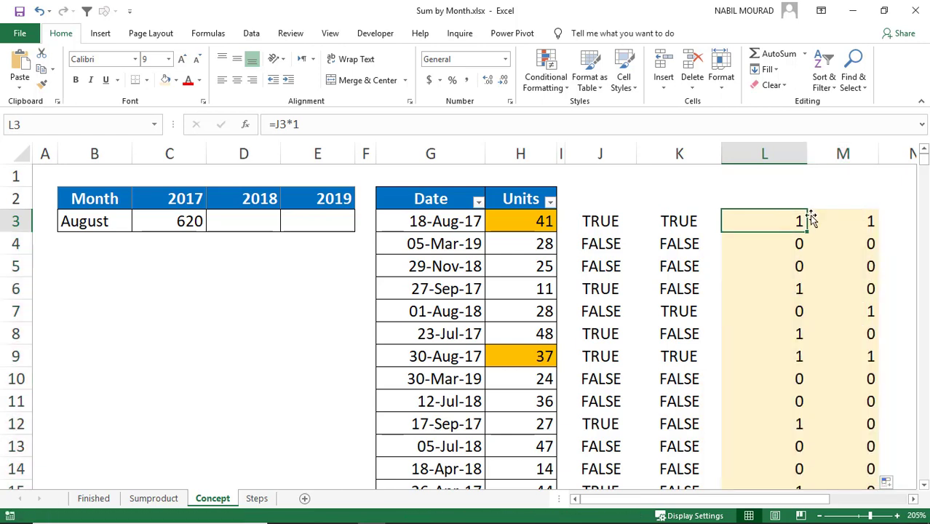
pyautogui.click(849, 220)
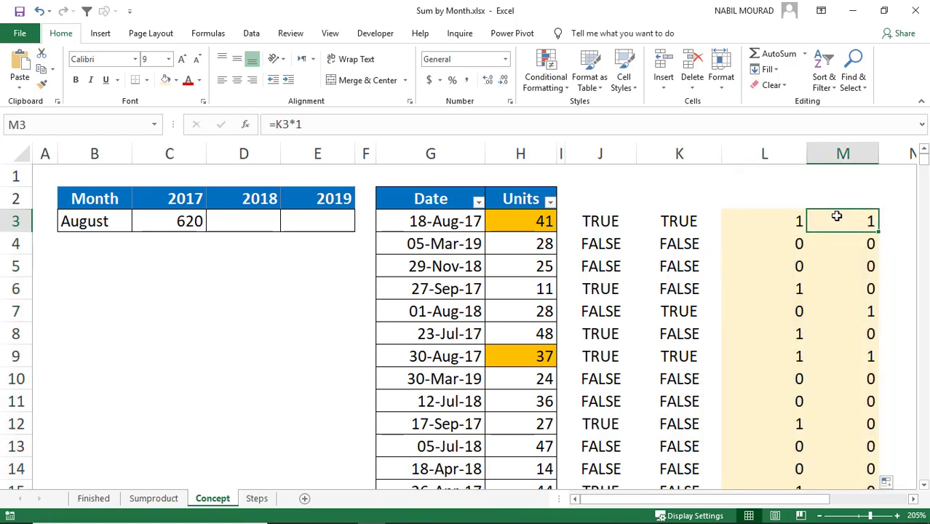
pyautogui.click(784, 217)
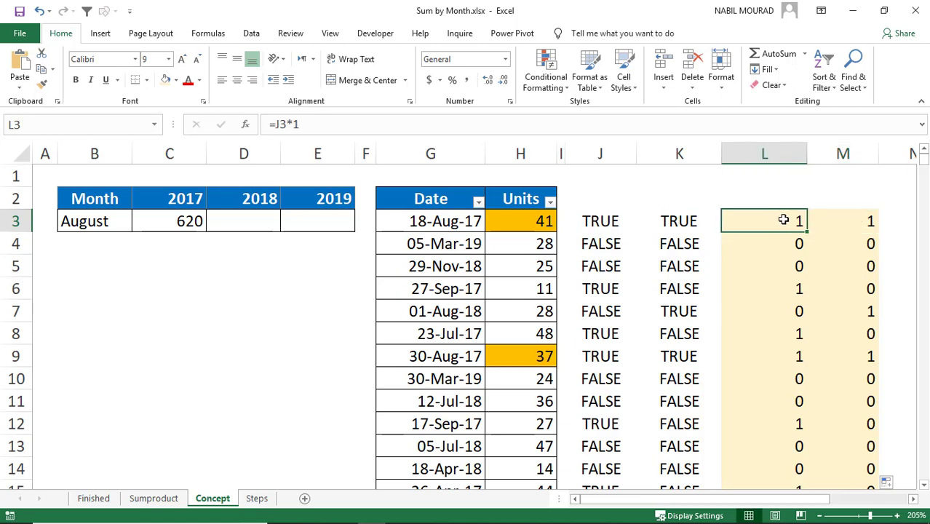
pyautogui.click(540, 219)
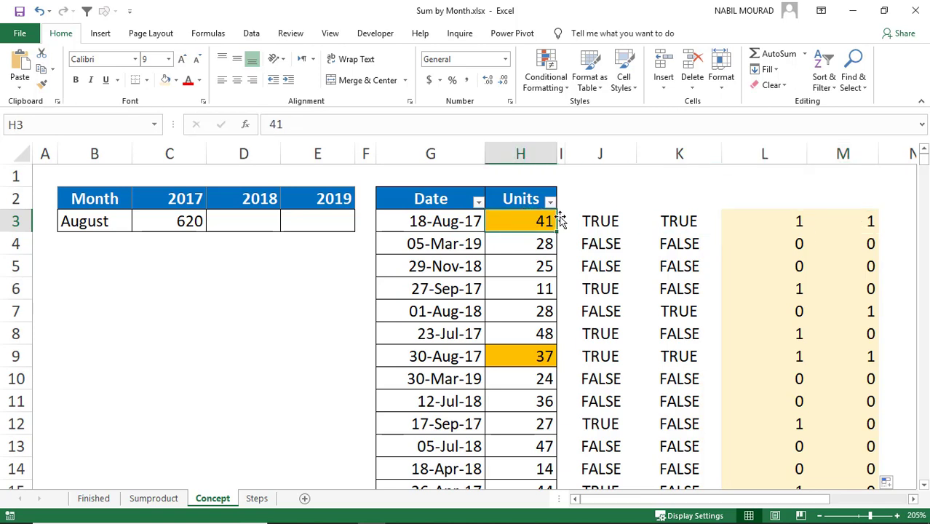
pyautogui.click(851, 246)
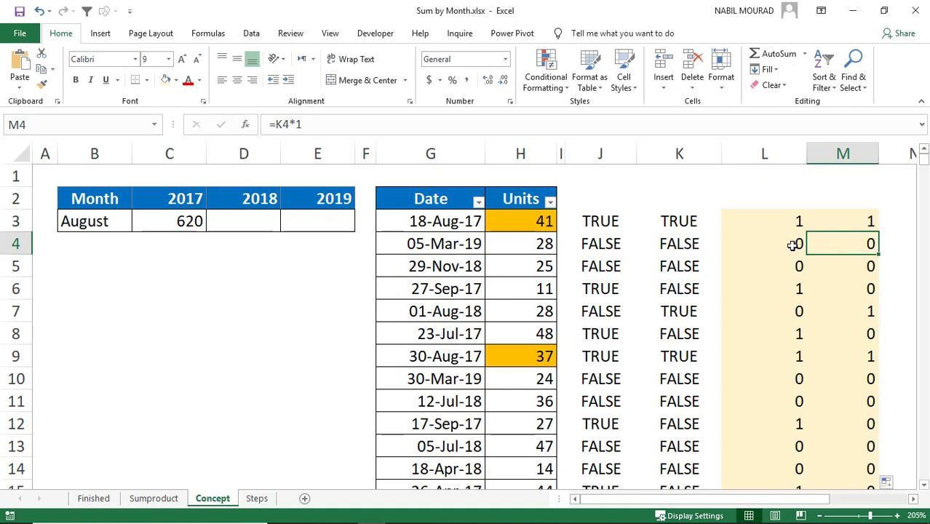
pyautogui.click(792, 246)
pyautogui.click(539, 247)
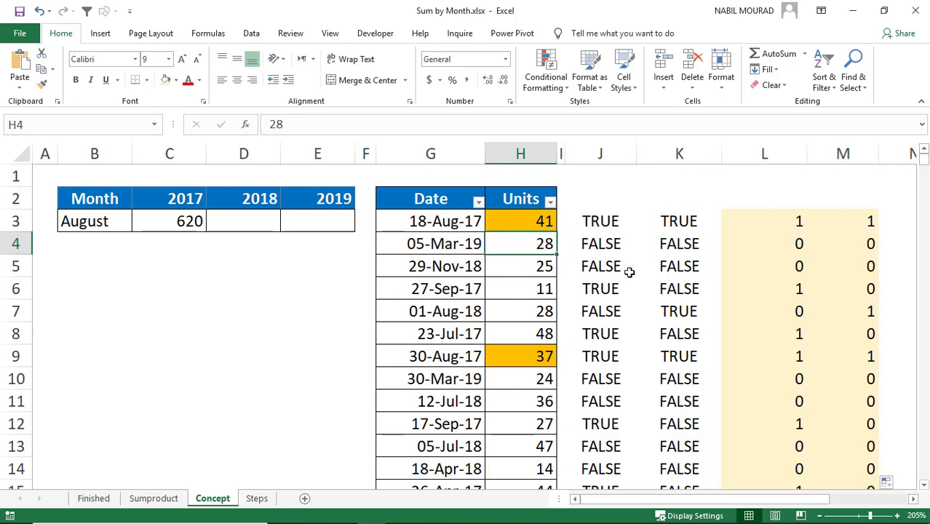
# - Compare the numeric year and month tests in columns L and M with the units in rows 6, 3 and 9
pyautogui.click(865, 289)
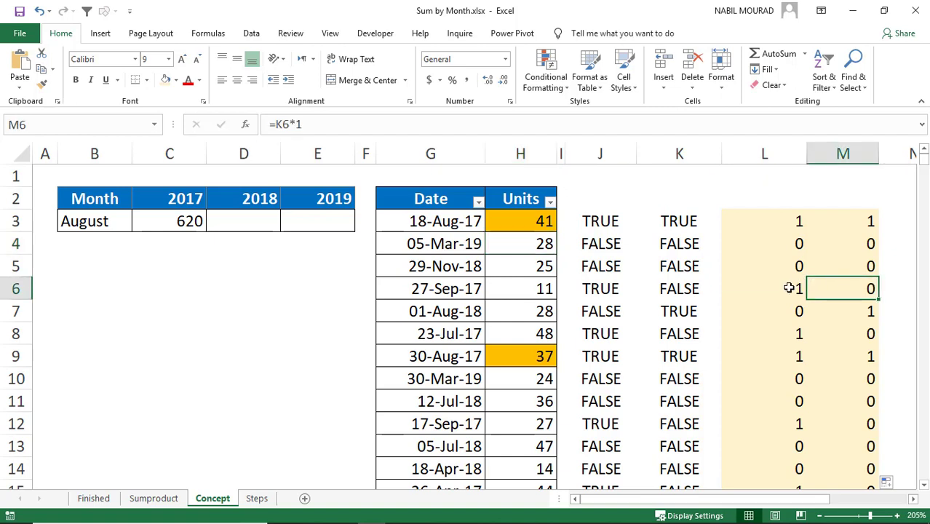
pyautogui.click(790, 288)
pyautogui.click(544, 289)
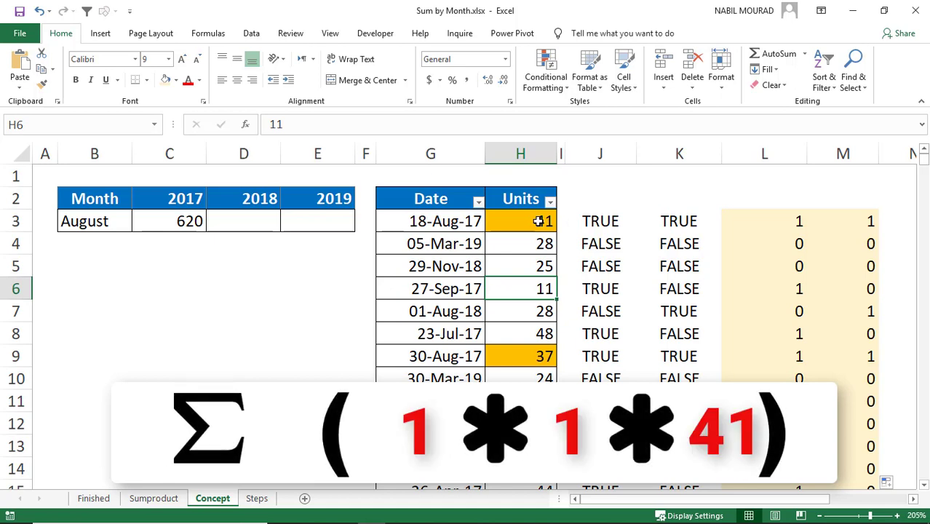
pyautogui.press('Up')
pyautogui.press('Up')
pyautogui.press('Up')
pyautogui.click(786, 225)
pyautogui.click(852, 224)
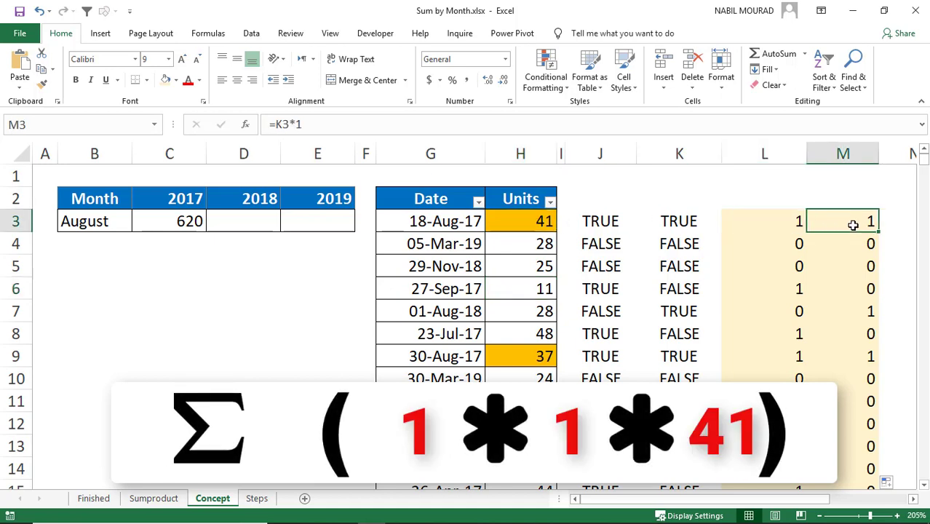
pyautogui.click(529, 354)
pyautogui.click(774, 356)
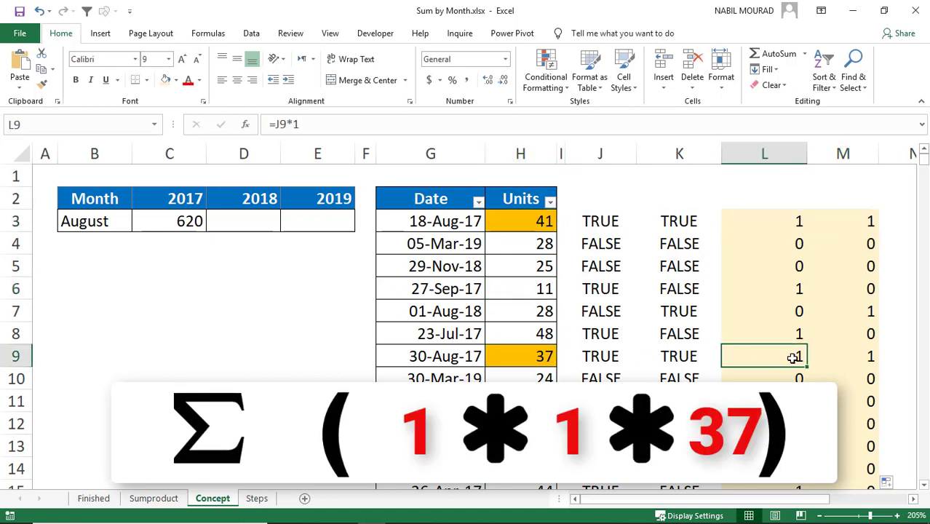
pyautogui.click(858, 356)
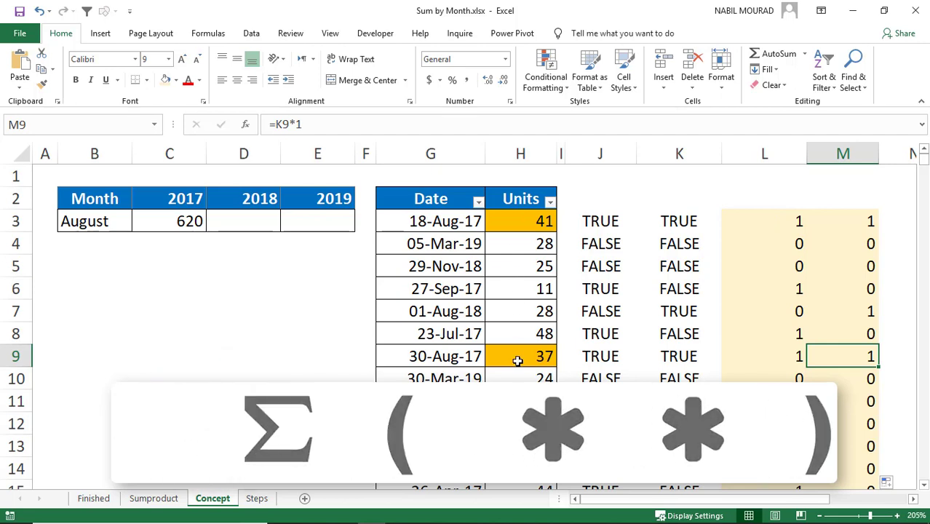
# - Filter the Units column to show only the cells with the same orange fill as H3
pyautogui.click(525, 222)
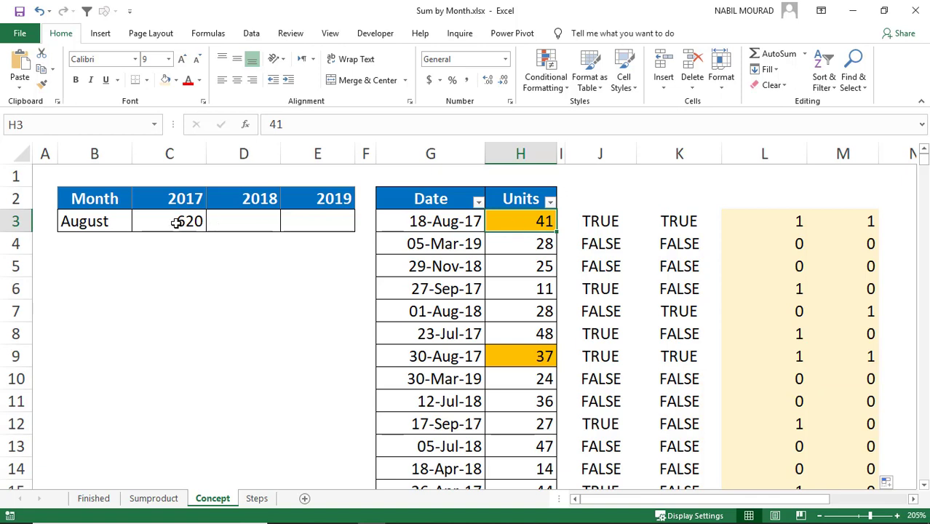
pyautogui.rightClick(523, 218)
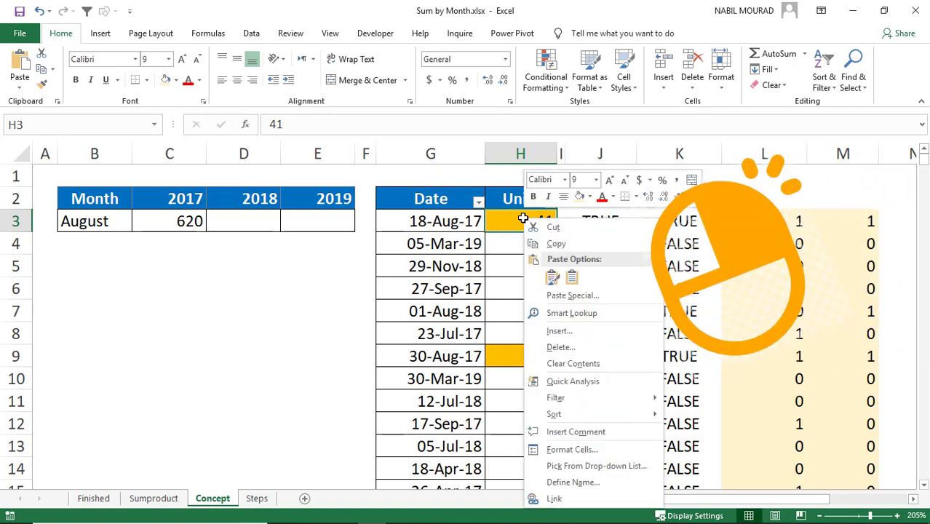
pyautogui.click(587, 399)
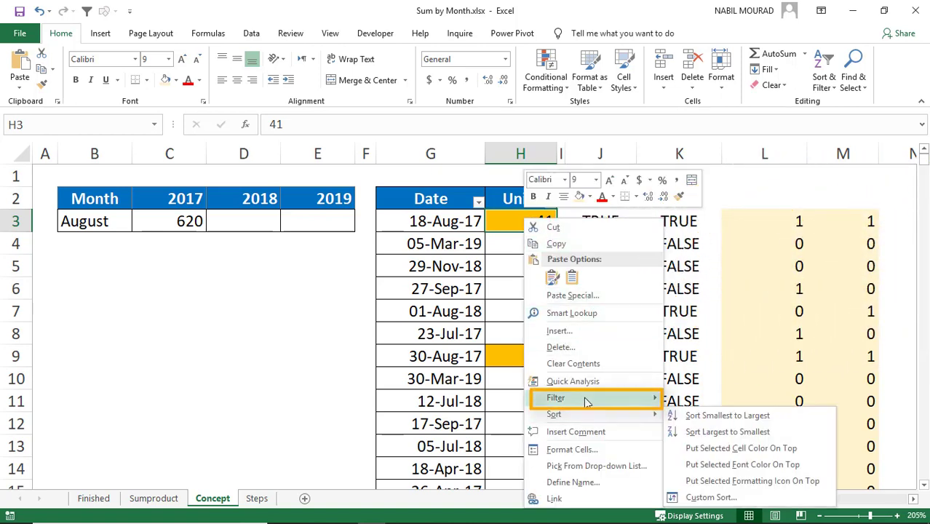
pyautogui.click(732, 449)
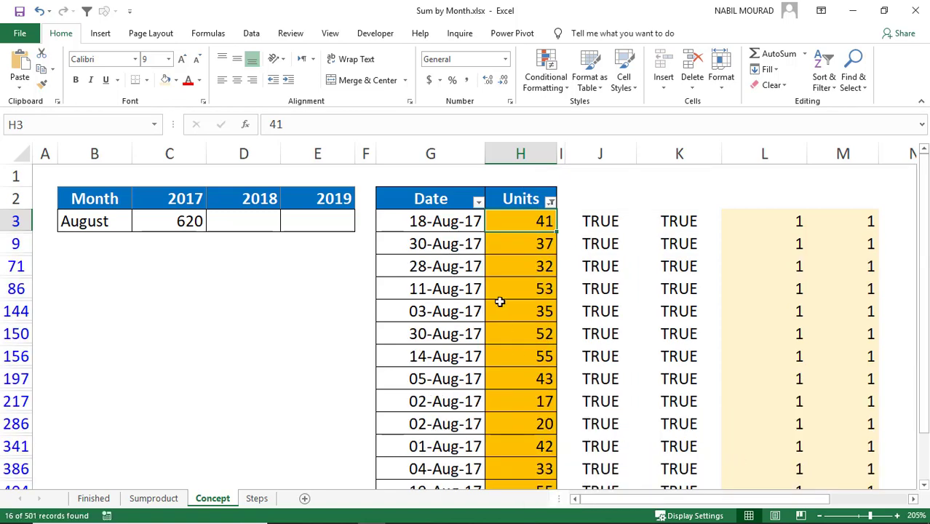
# - Check the SUBTOTAL in H504 against the August 2017 result in C3, and clear the filter from Units
pyautogui.scroll(-2, 514, 262)
pyautogui.scroll(-1, 524, 328)
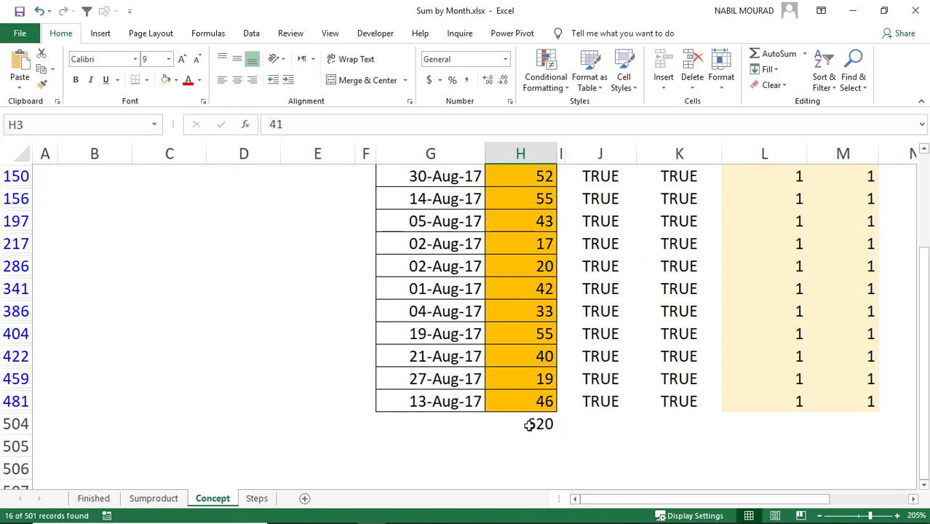
pyautogui.click(530, 425)
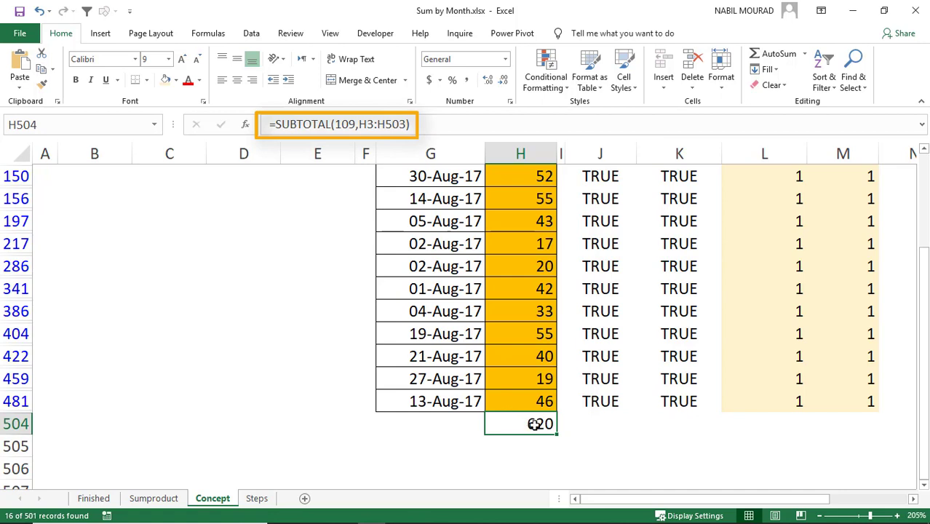
pyautogui.scroll(3, 202, 295)
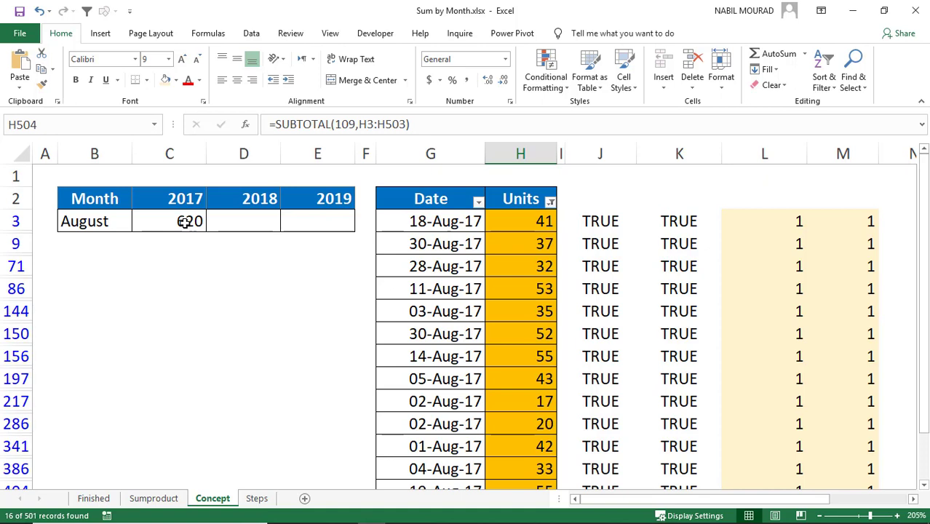
pyautogui.click(550, 203)
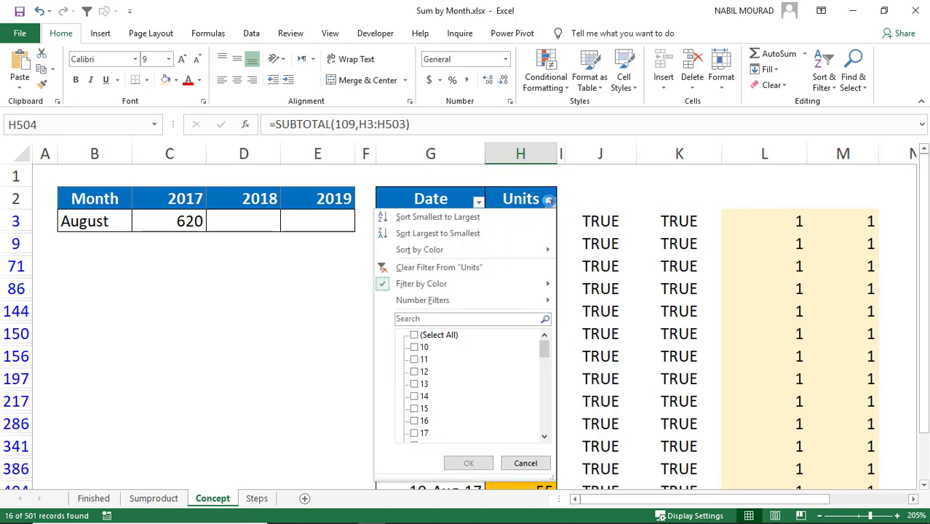
pyautogui.click(449, 268)
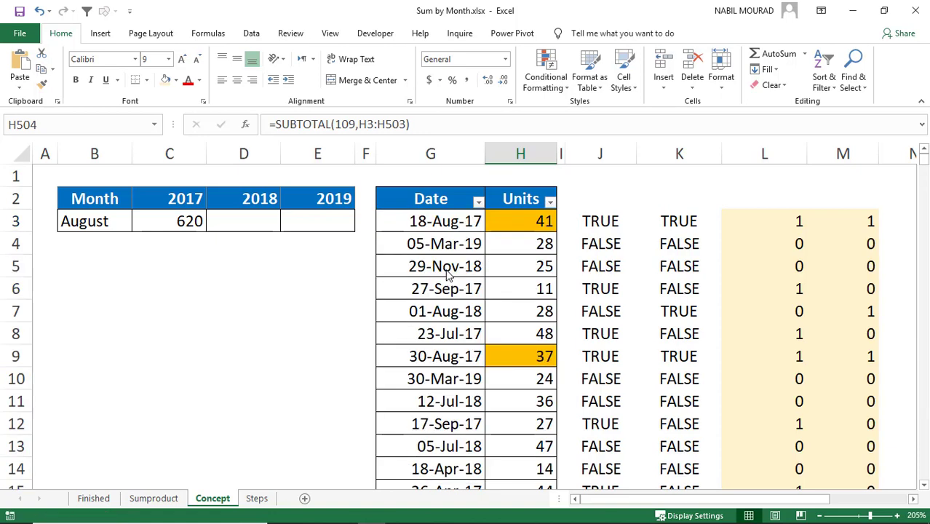
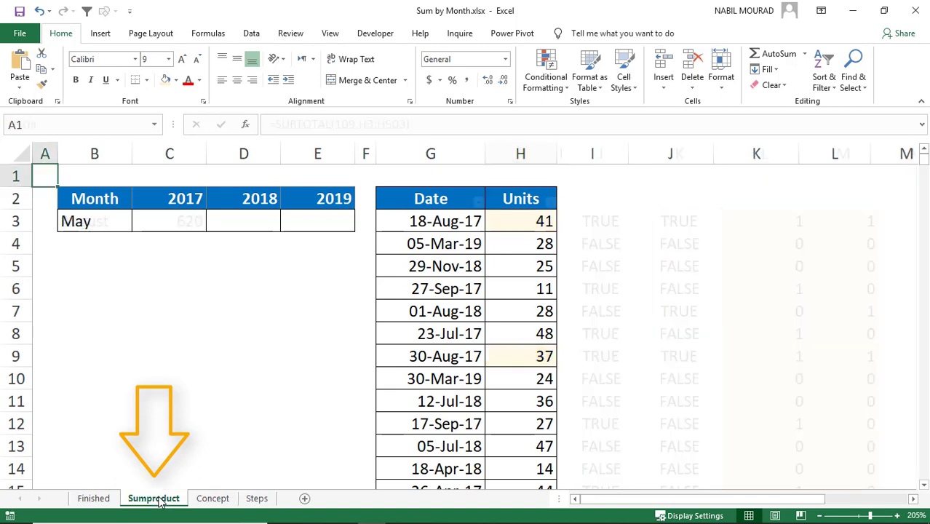
# - Switch to the Sumproduct sheet and review the May 2017 cell C3 and the Date and Units columns
pyautogui.click(177, 219)
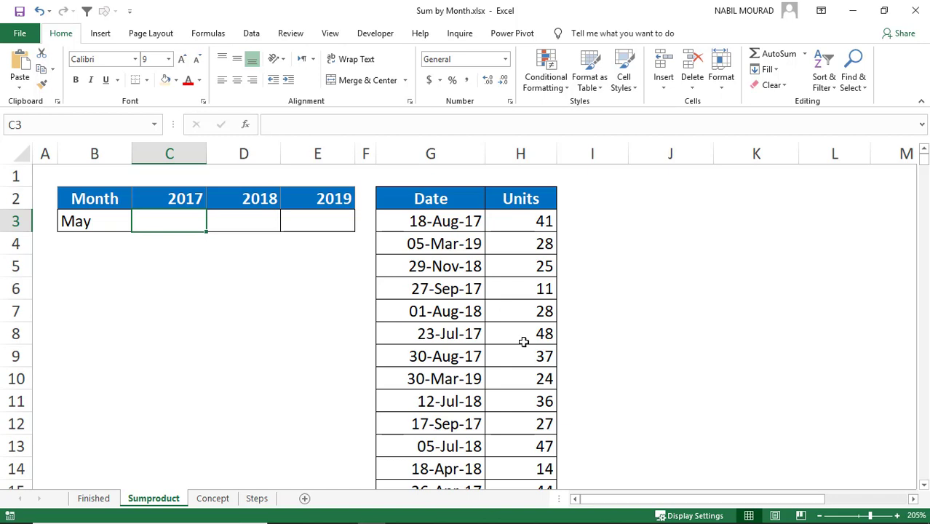
pyautogui.click(441, 267)
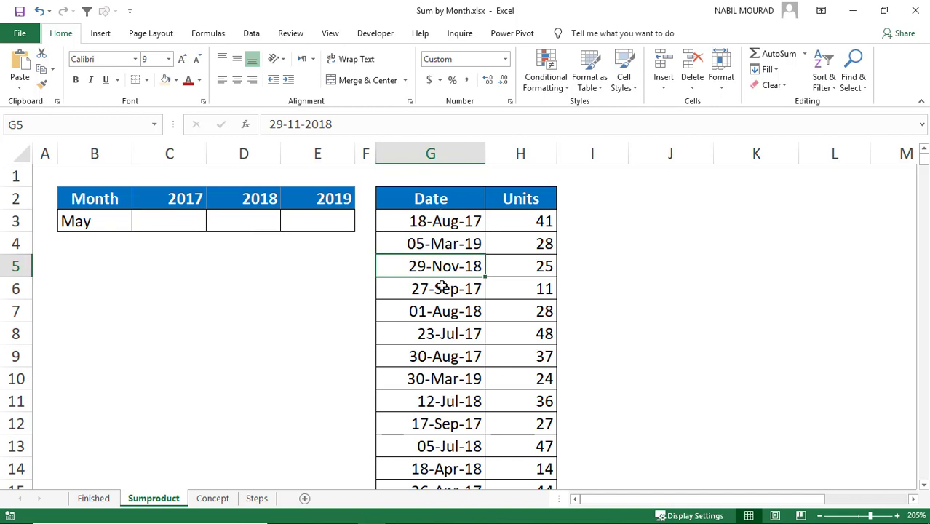
pyautogui.click(444, 201)
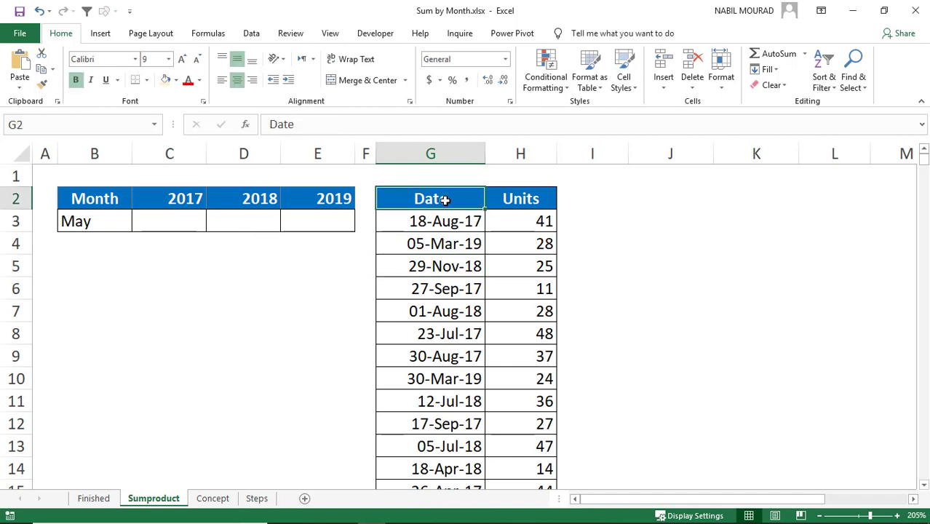
pyautogui.click(518, 198)
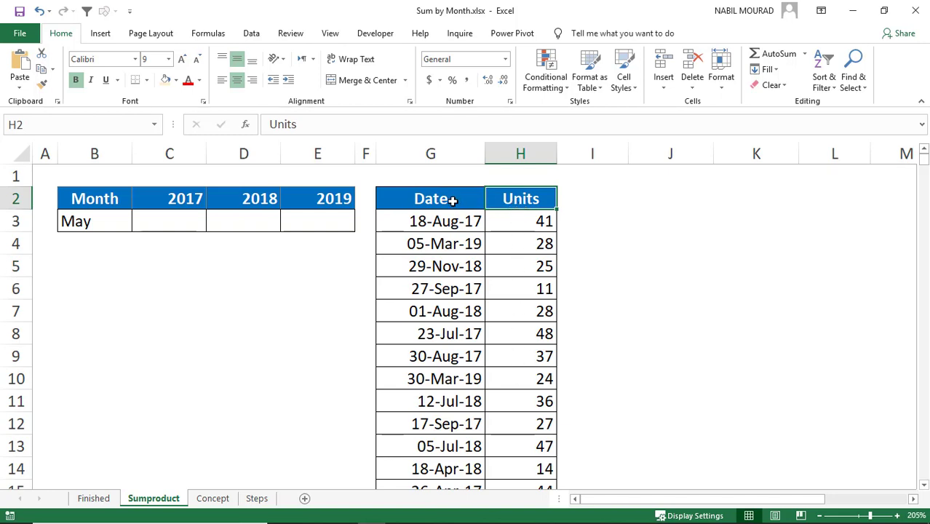
# - Create named ranges for the whole Date and Units table from its top row only, excluding the left column
pyautogui.click(450, 289)
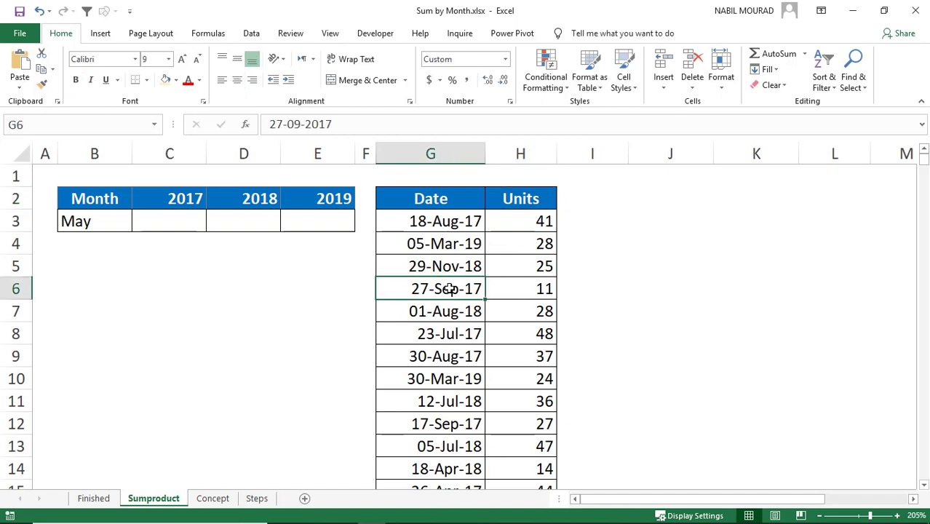
pyautogui.hotkey('ctrl', 'a')
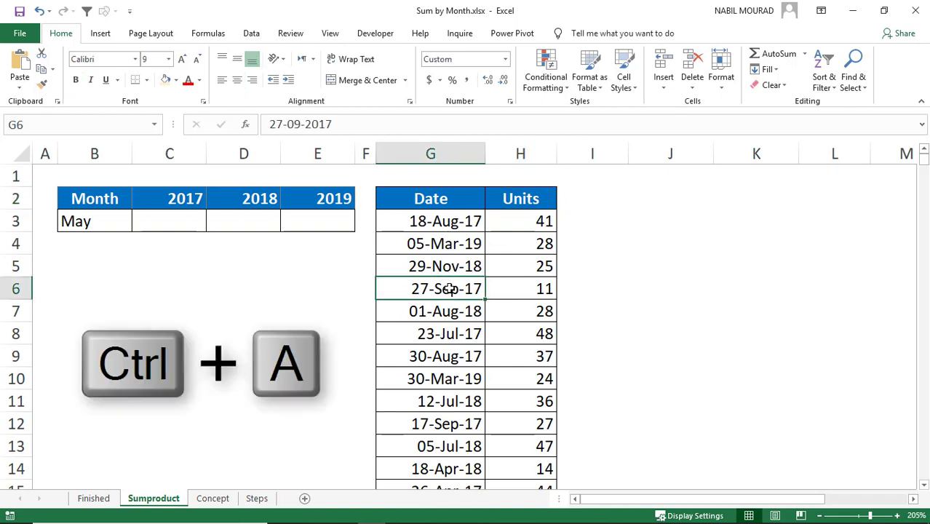
pyautogui.hotkey('ctrl', 'a')
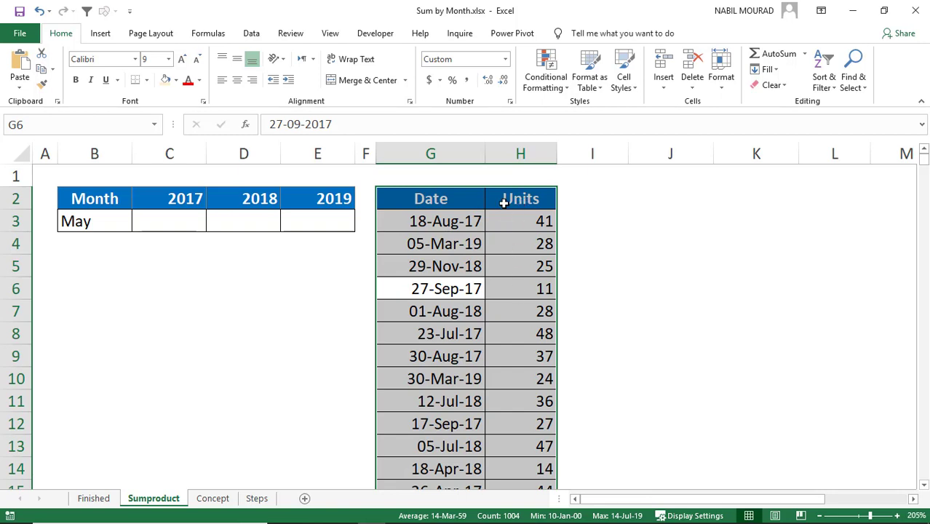
pyautogui.hotkey('ctrl', 'shift', 'F3')
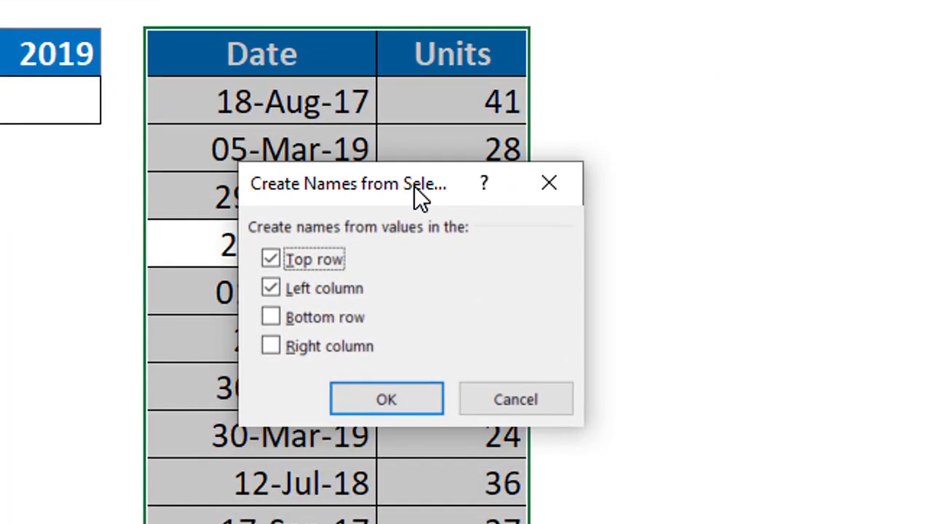
pyautogui.click(273, 288)
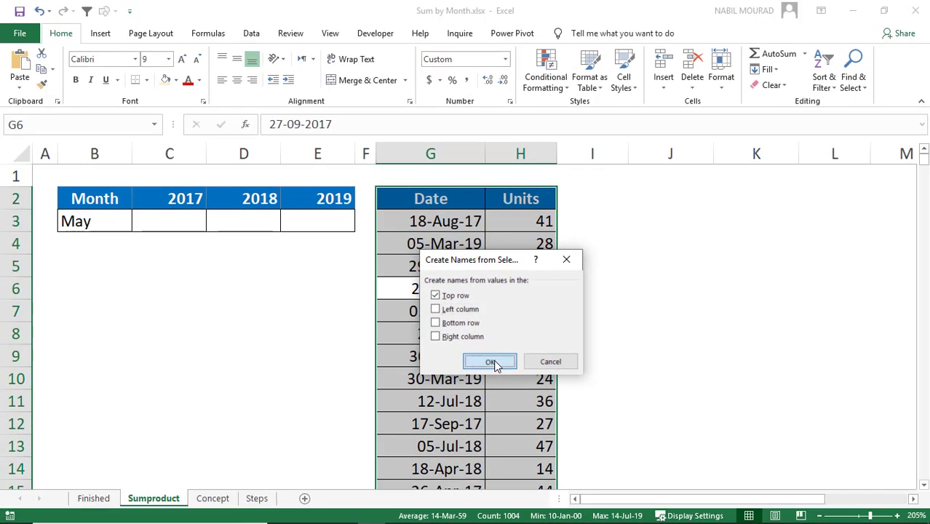
pyautogui.click(410, 391)
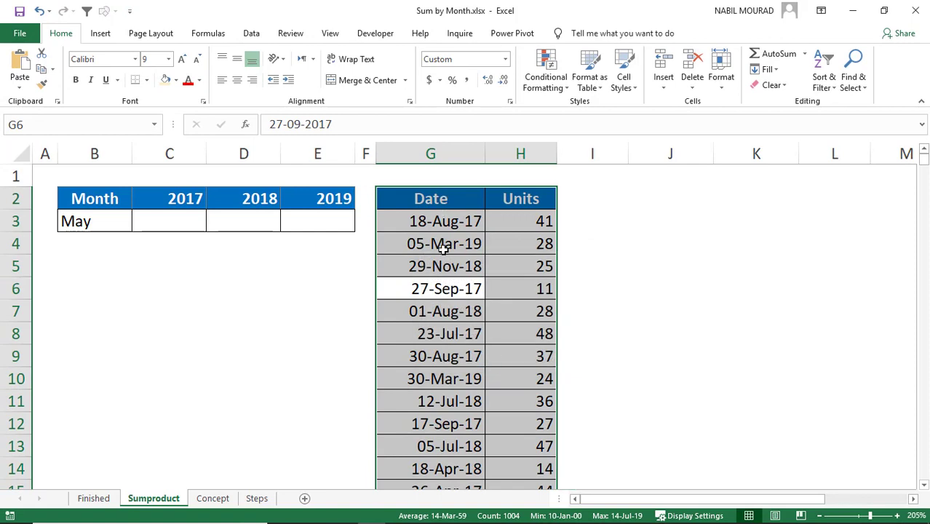
# - Verify the named ranges Date and Units by jumping to each one
pyautogui.click(443, 217)
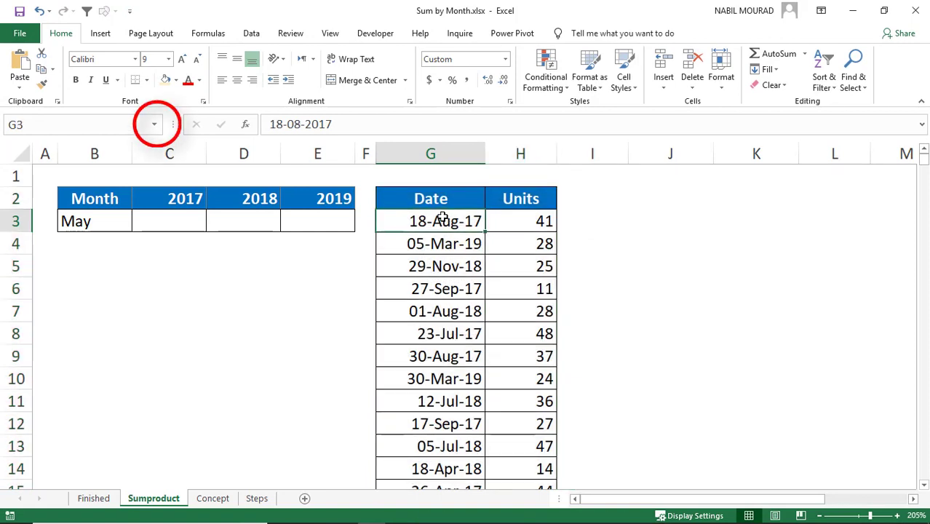
pyautogui.click(154, 128)
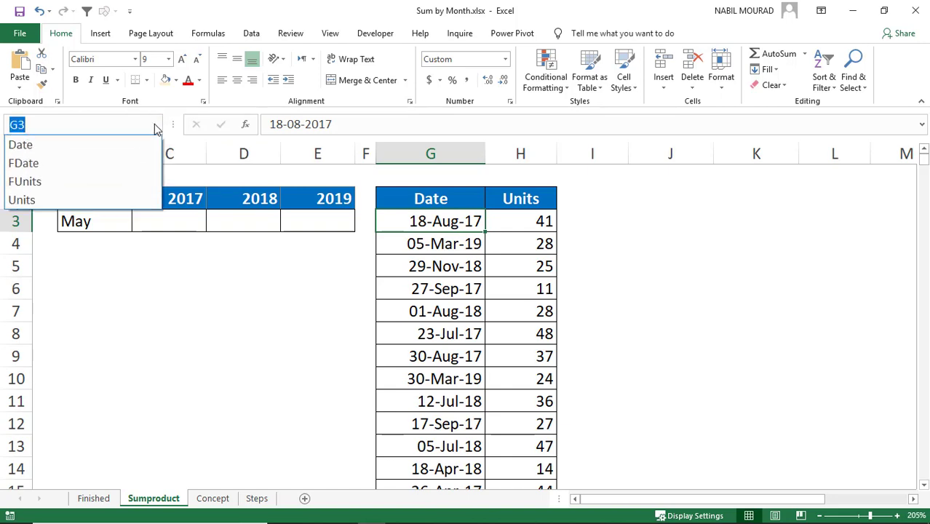
pyautogui.click(58, 145)
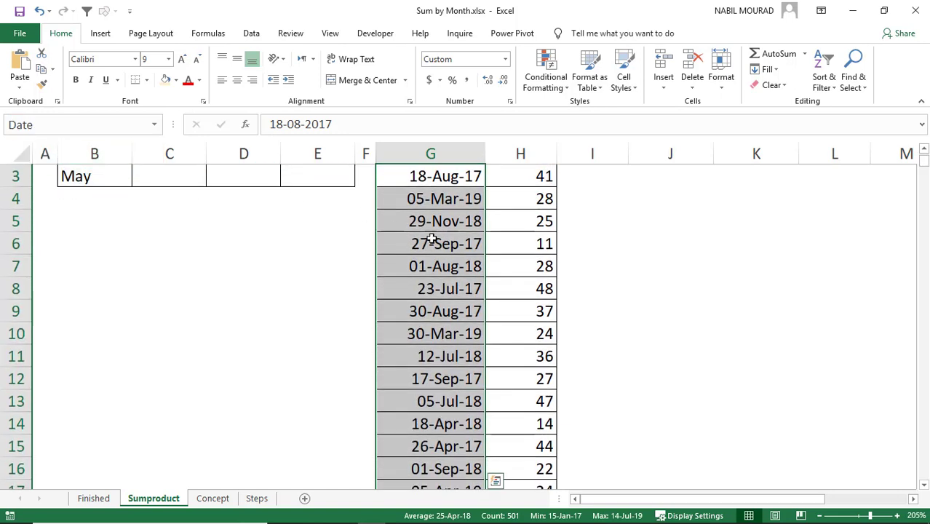
pyautogui.click(157, 128)
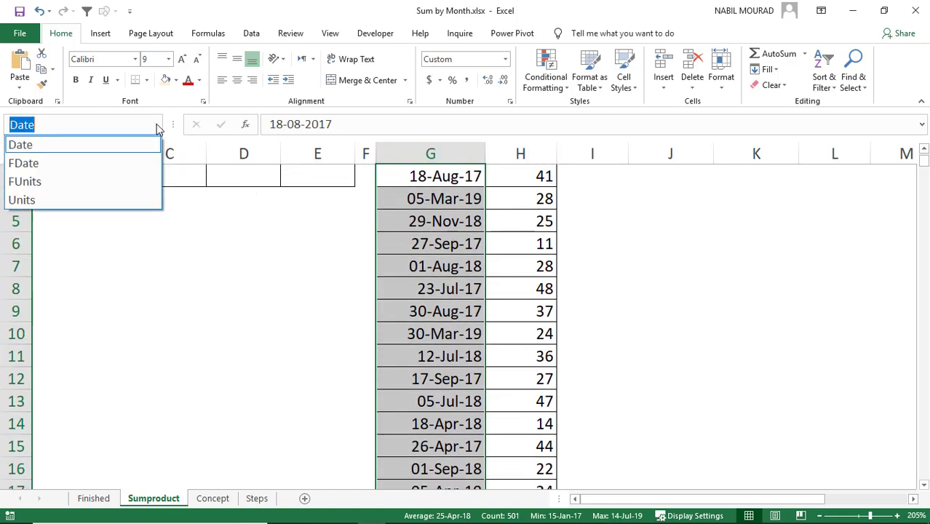
pyautogui.click(22, 200)
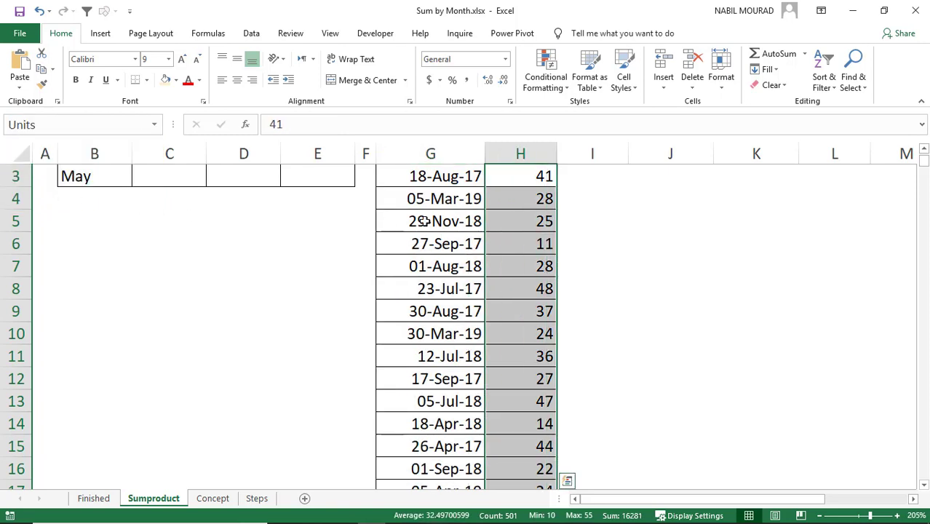
pyautogui.scroll(1, 512, 288)
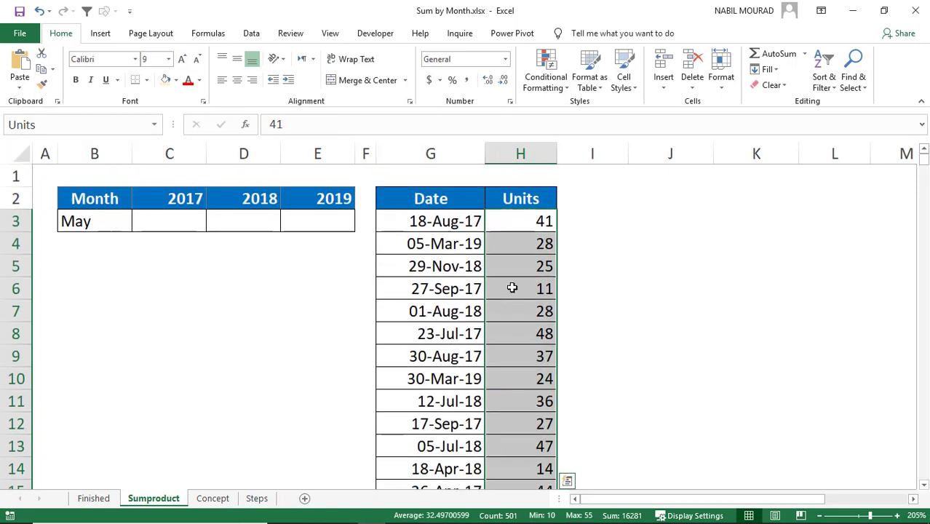
pyautogui.click(447, 220)
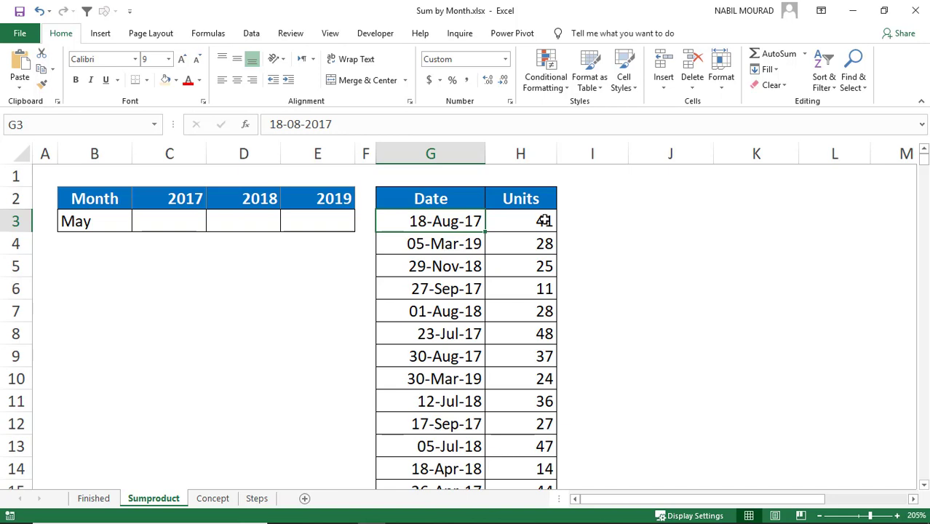
# - Start a SUMPRODUCT formula in C3 whose opening parenthesised condition takes the YEAR of the named range Date
pyautogui.click(173, 216)
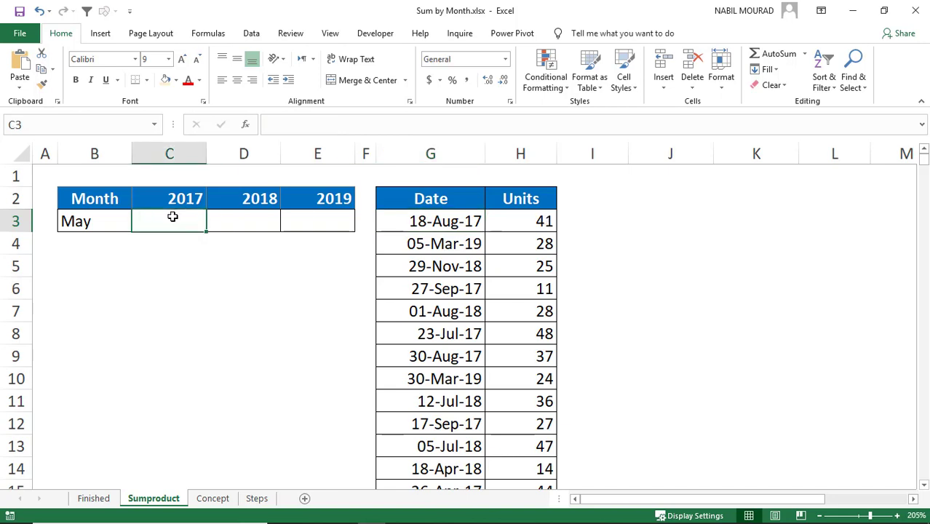
pyautogui.write('=')
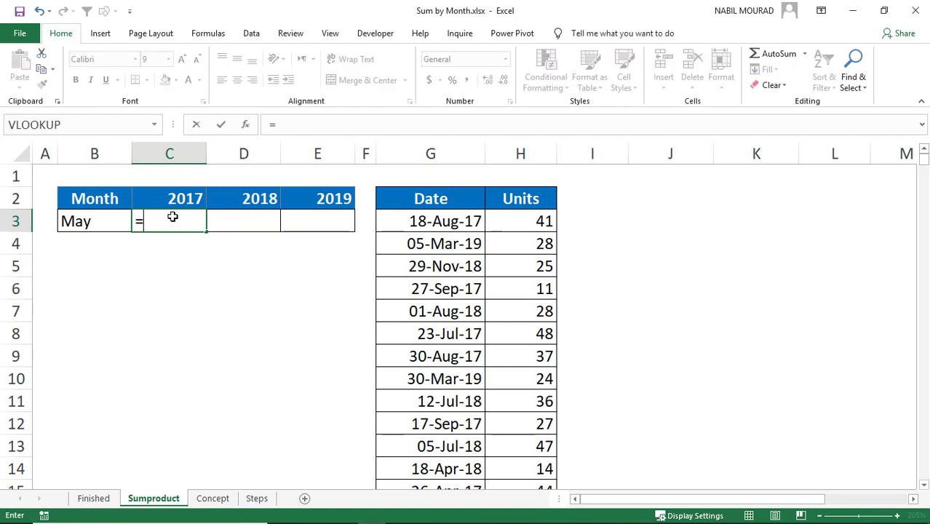
pyautogui.write('sump')
pyautogui.press('Tab')
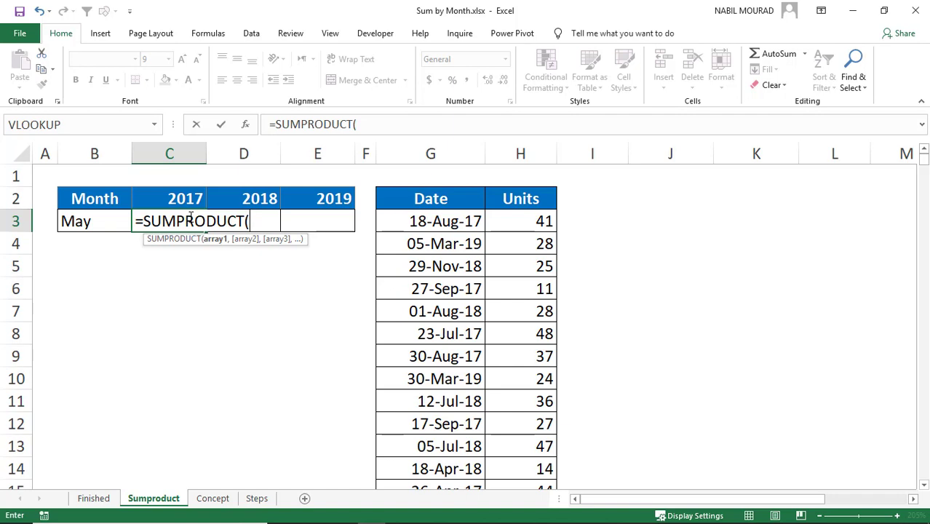
pyautogui.write('(')
pyautogui.write('year')
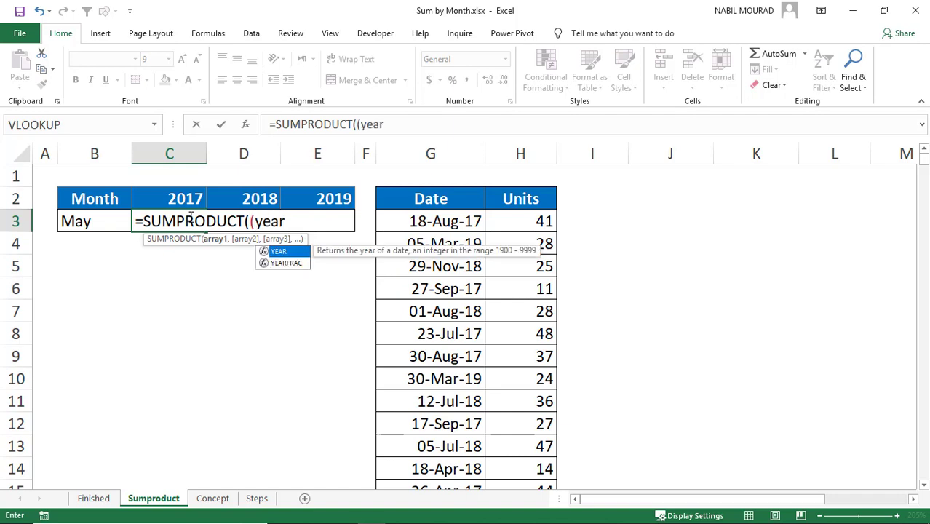
pyautogui.press('Tab')
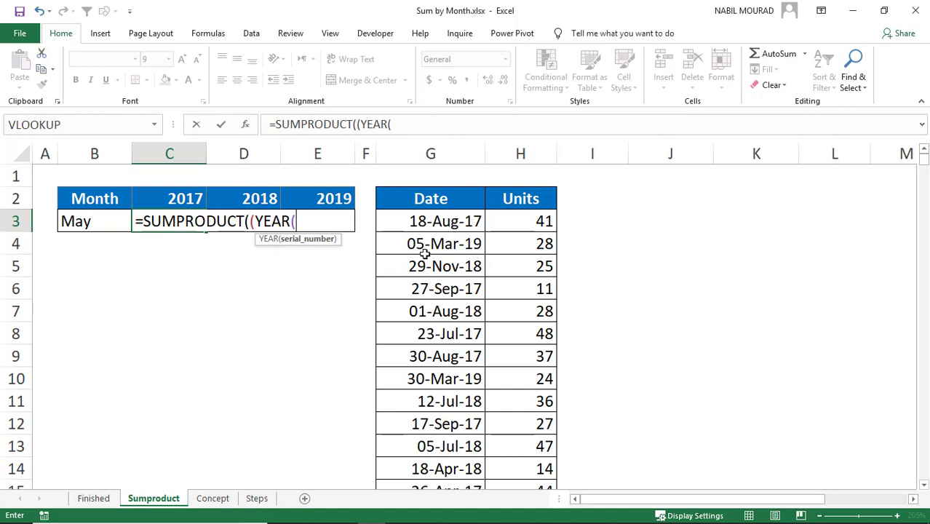
pyautogui.press('F3')
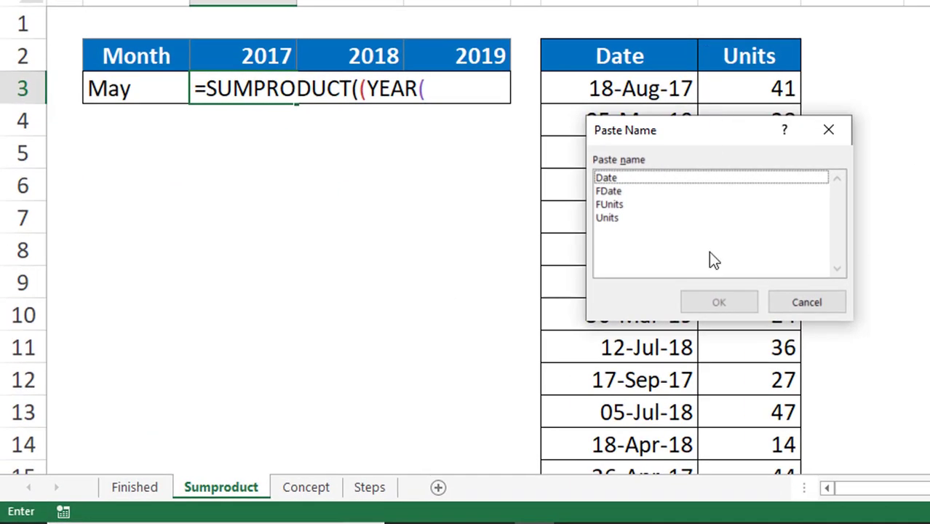
pyautogui.click(605, 178)
pyautogui.click(716, 300)
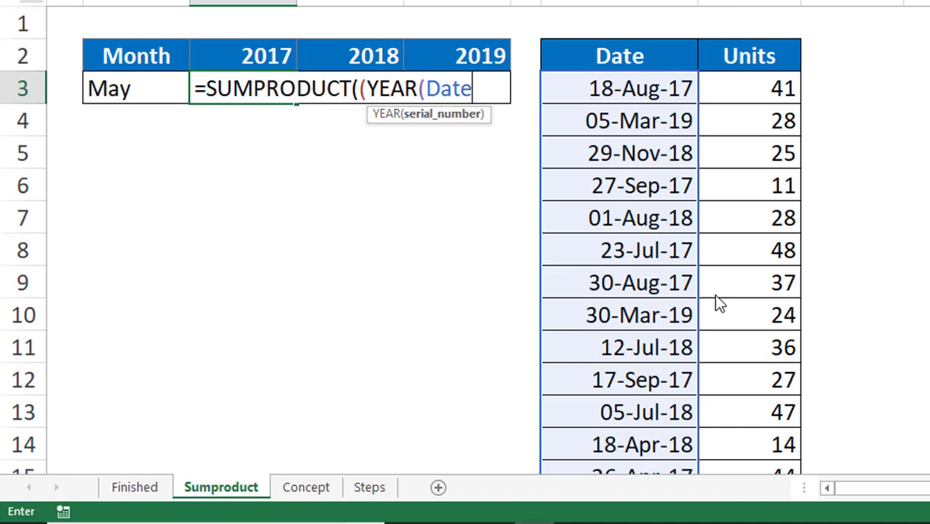
# - Complete the year condition by comparing YEAR(Date) with the 2017 header, referenced as C$2 with only its row locked
pyautogui.write(')=')
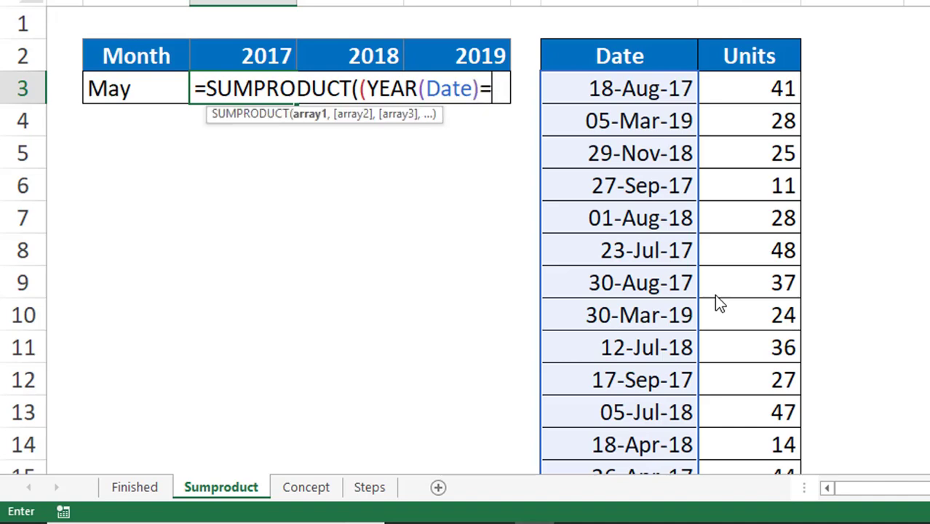
pyautogui.click(277, 54)
pyautogui.press('F4')
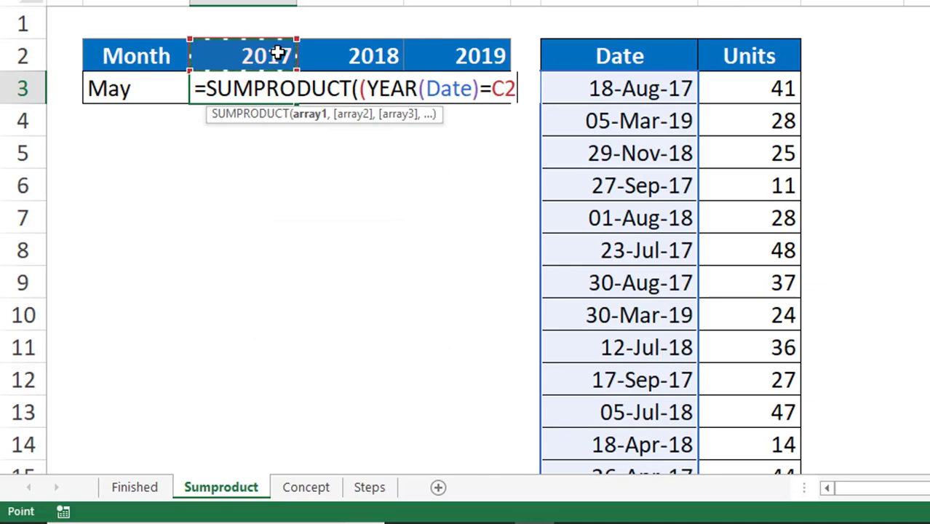
pyautogui.press('F4')
pyautogui.press('F4')
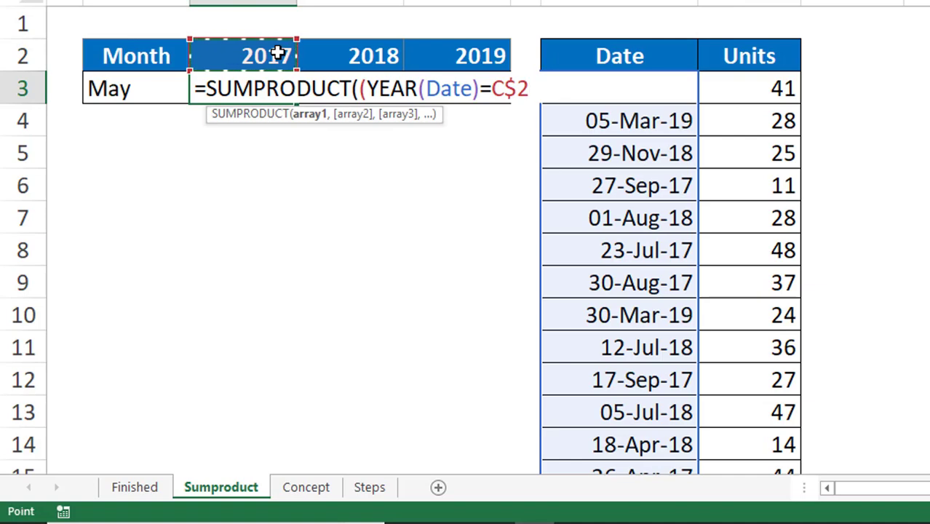
pyautogui.write(')')
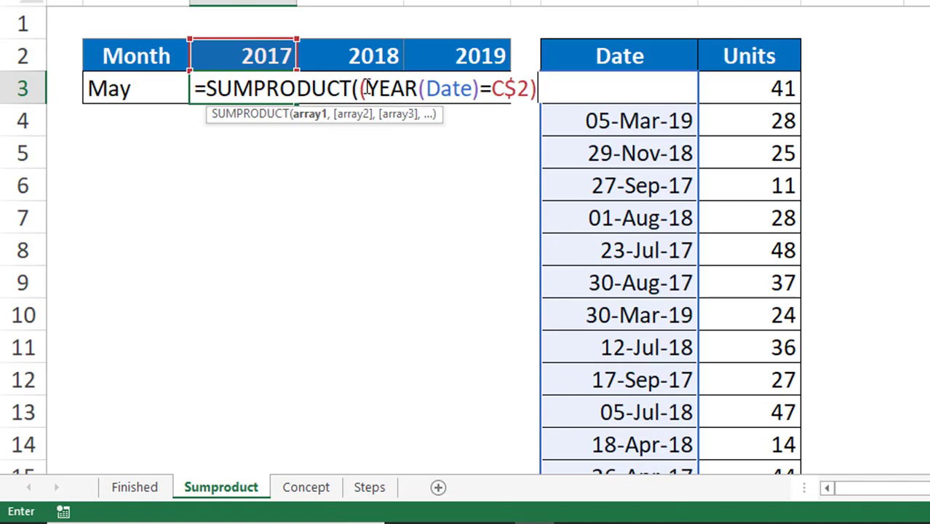
# - Evaluate YEAR(Date)=C$2 inside the formula to inspect its array of results, and restore the expression
pyautogui.moveTo(361, 89); pyautogui.dragTo(530, 88)
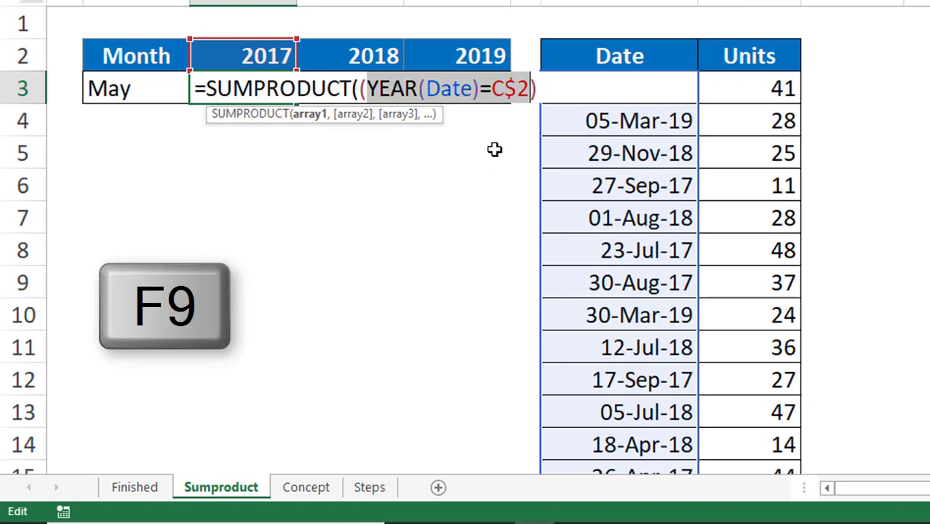
pyautogui.press('F9')
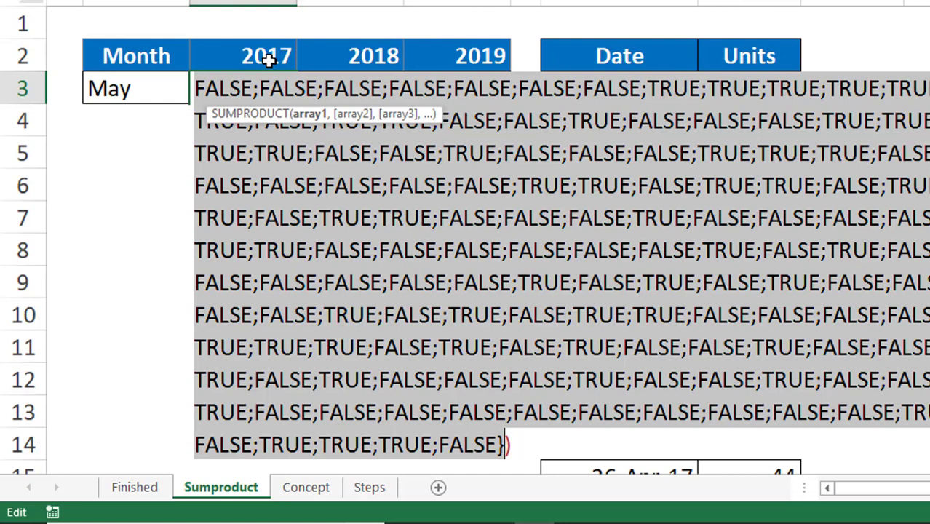
pyautogui.hotkey('ctrl', 'z')
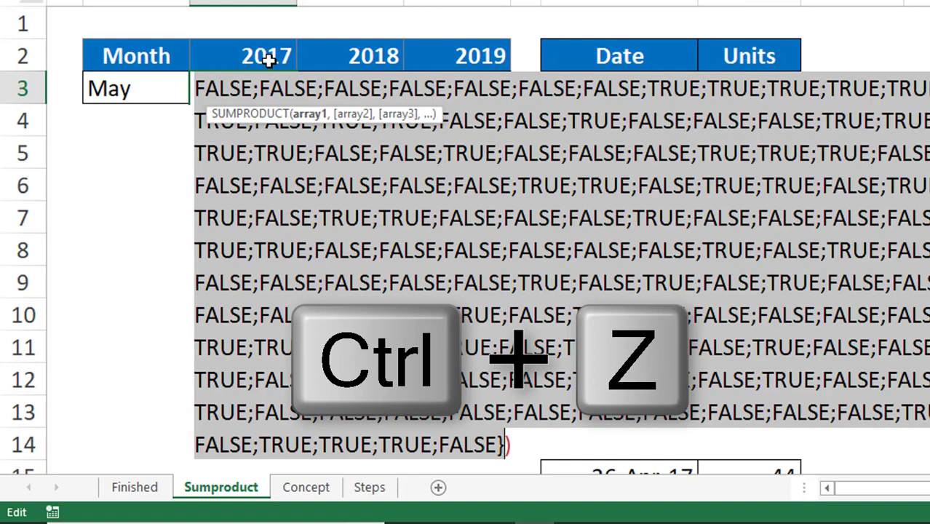
pyautogui.hotkey('ctrl', 'z')
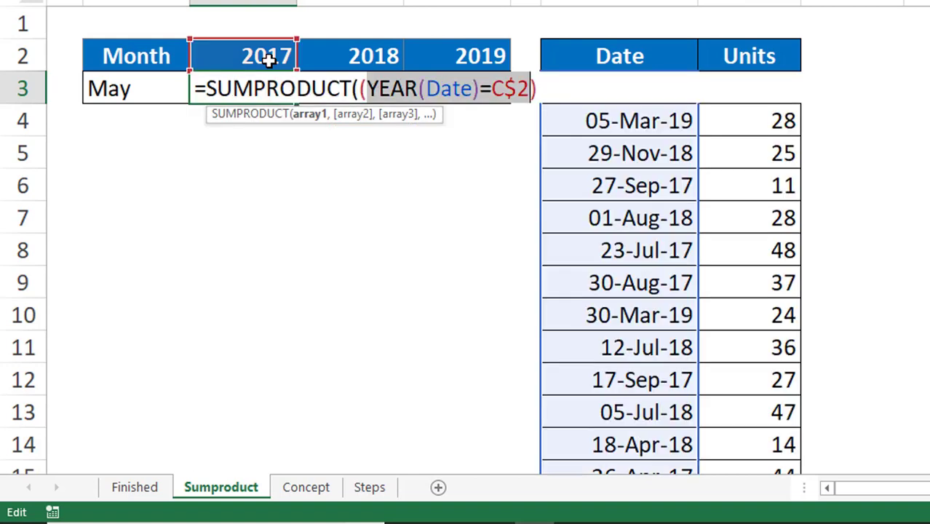
# - Multiply the year condition by a second parenthesised condition starting with TEXT(Date,"mmmm") to extract full month names
pyautogui.click(545, 89)
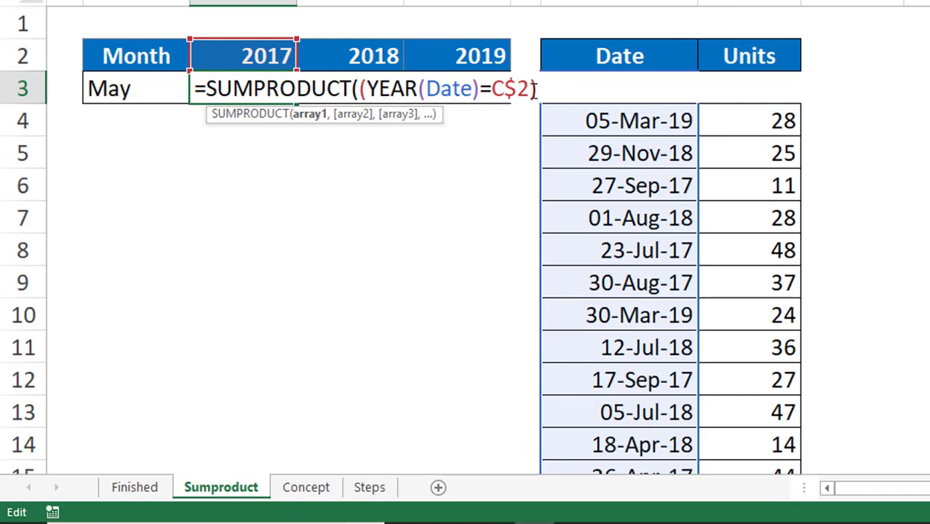
pyautogui.write('*(')
pyautogui.write('text')
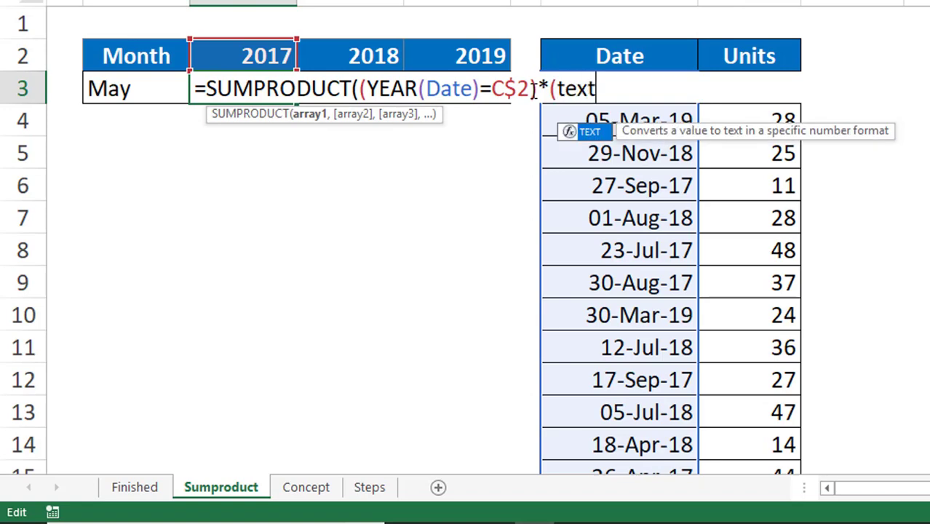
pyautogui.press('Tab')
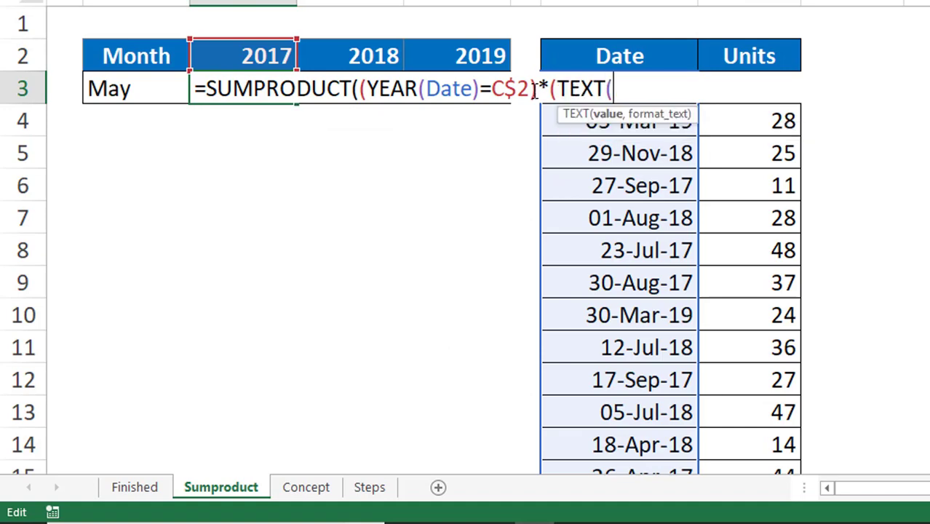
pyautogui.press('F3')
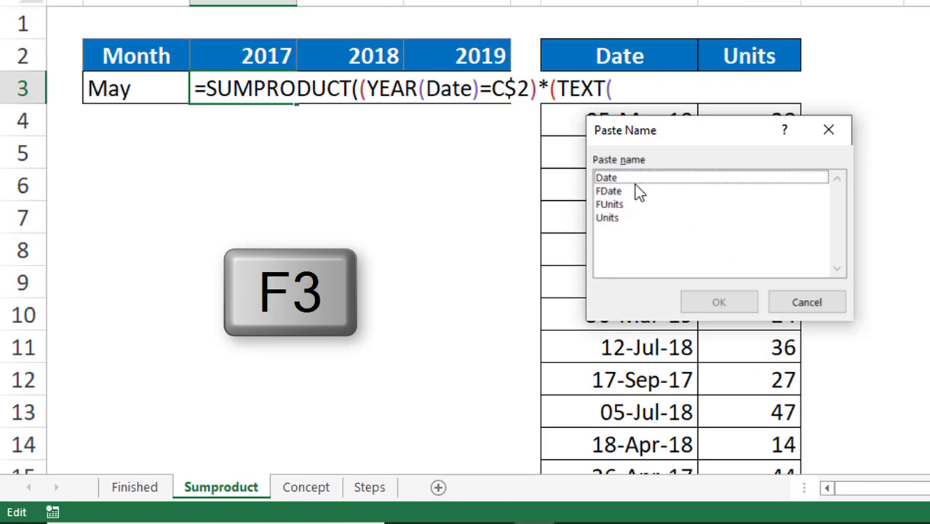
pyautogui.doubleClick(614, 178)
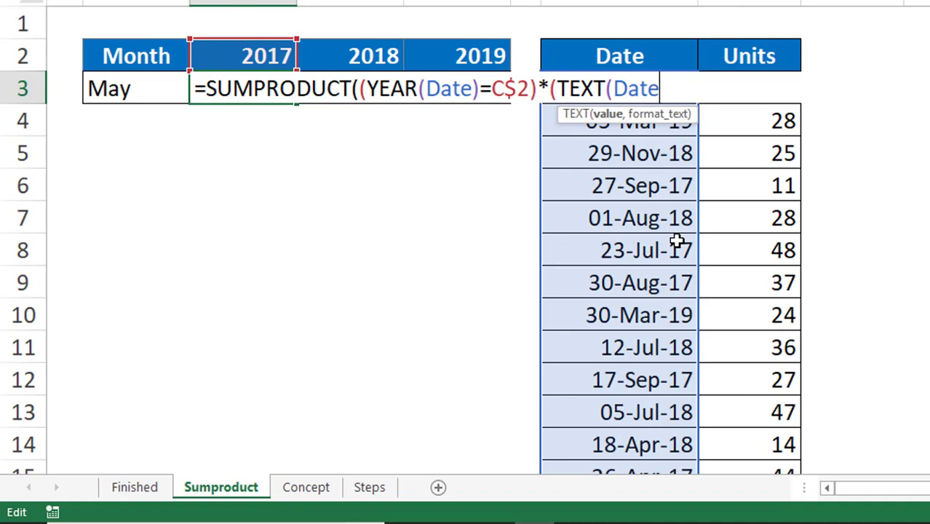
pyautogui.write(',')
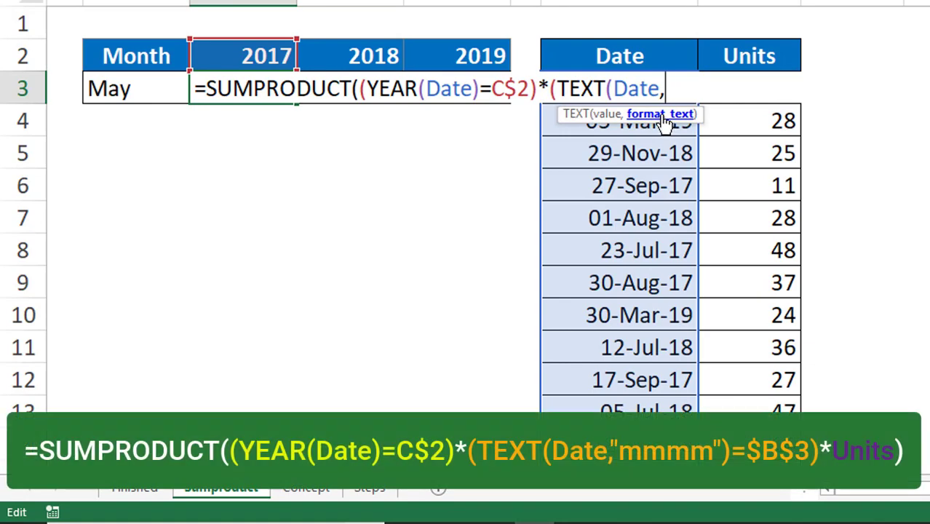
pyautogui.write('"mmm')
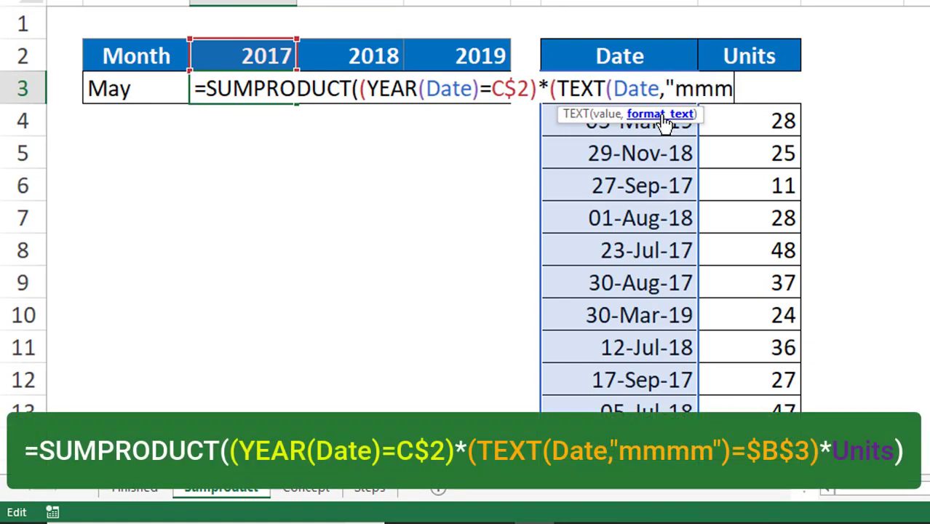
pyautogui.write('m')
pyautogui.write('"')
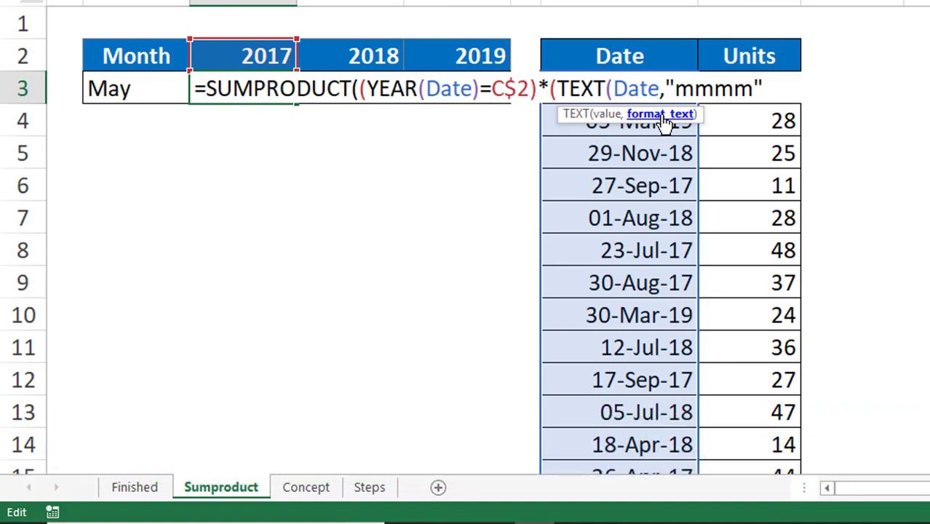
pyautogui.write(')')
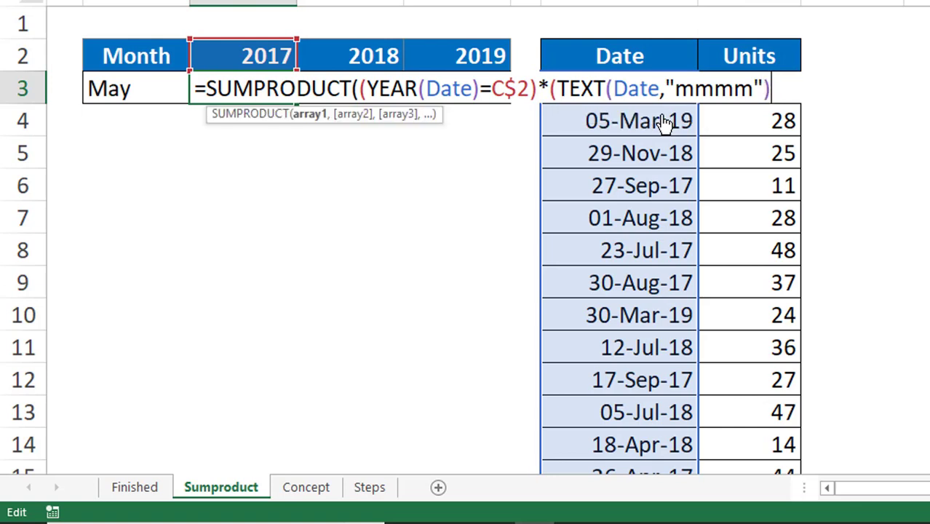
# - Complete the month condition by comparing it with the May cell, referenced absolutely as $B$3
pyautogui.write('=')
pyautogui.click(155, 87)
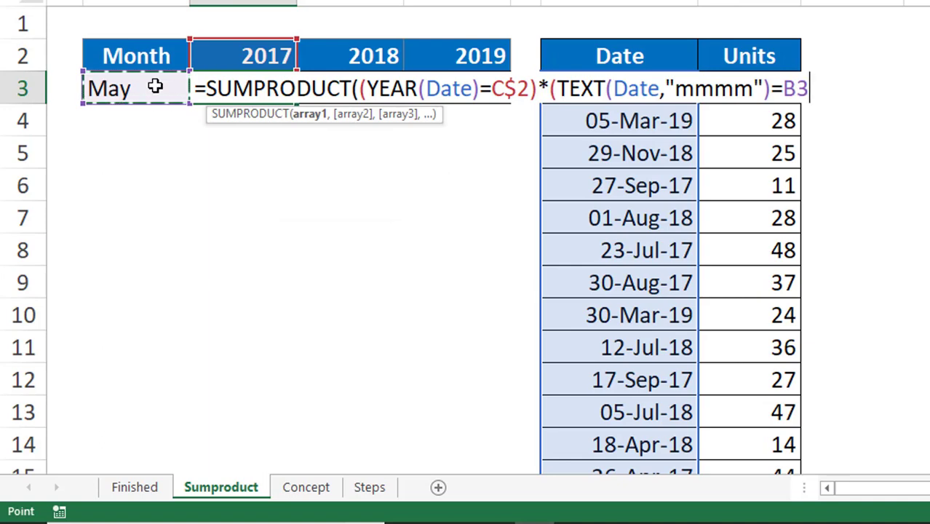
pyautogui.press('F4')
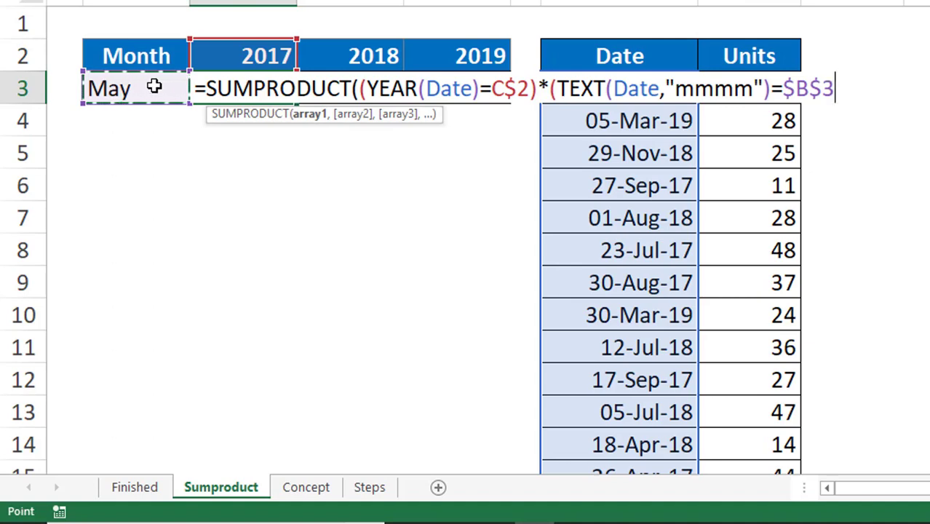
pyautogui.write(')')
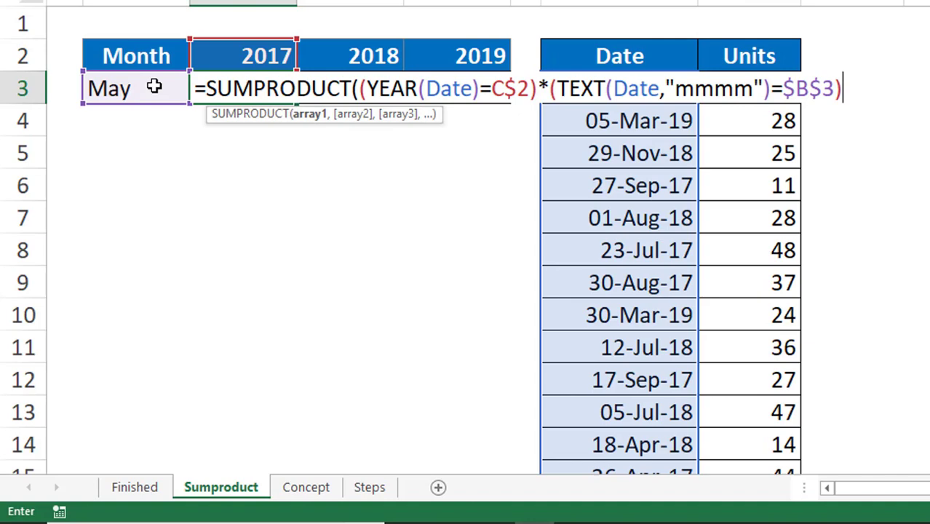
# - Multiply both conditions by the named range Units and close the SUMPRODUCT function
pyautogui.write('*')
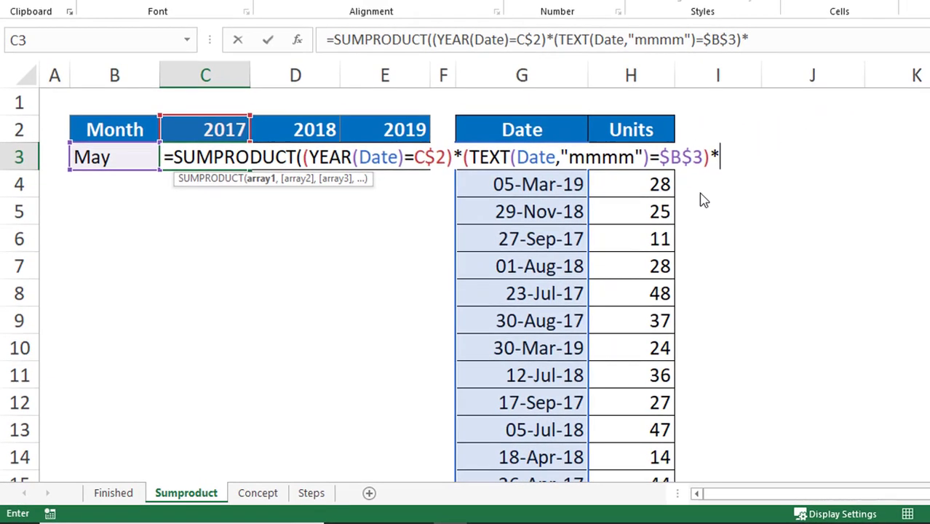
pyautogui.press('F3')
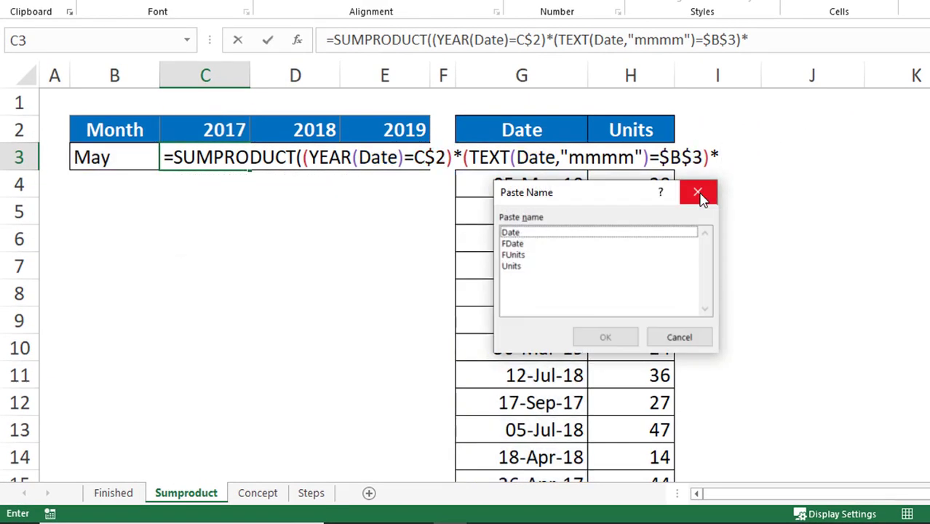
pyautogui.click(512, 266)
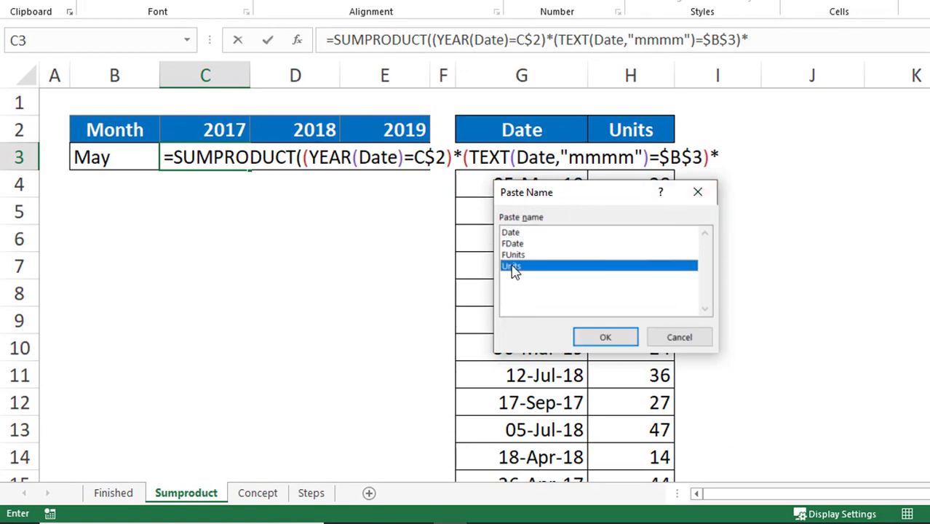
pyautogui.click(628, 339)
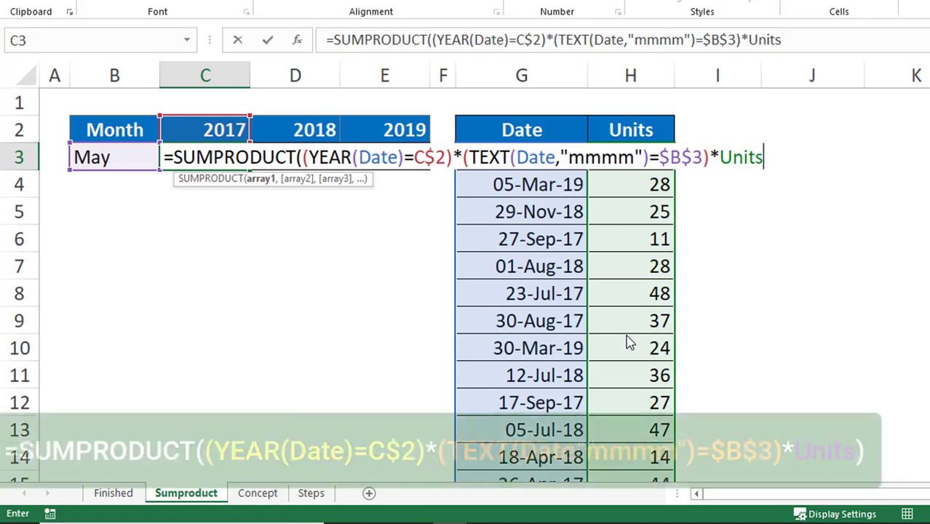
pyautogui.write(')')
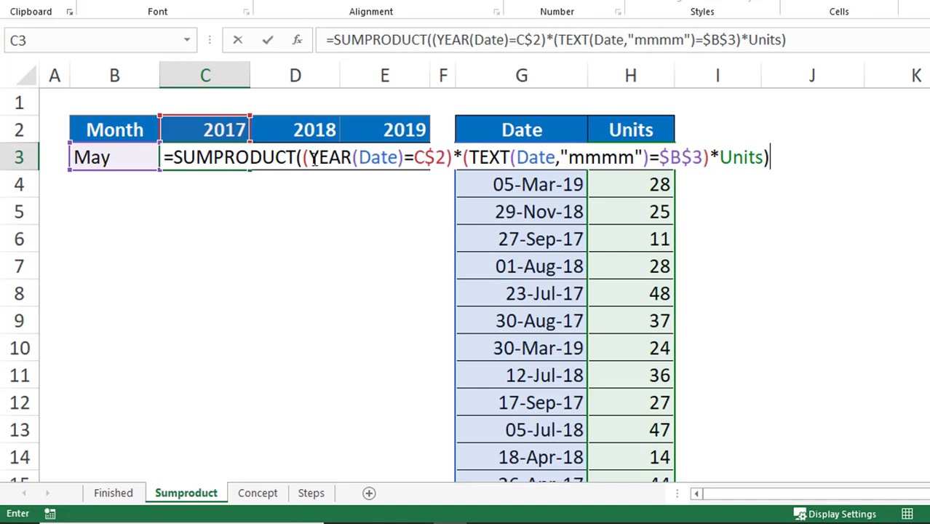
# - Evaluate the whole SUMPRODUCT argument to inspect the array of matching units, and restore the expression
pyautogui.moveTo(304, 157); pyautogui.dragTo(757, 162)
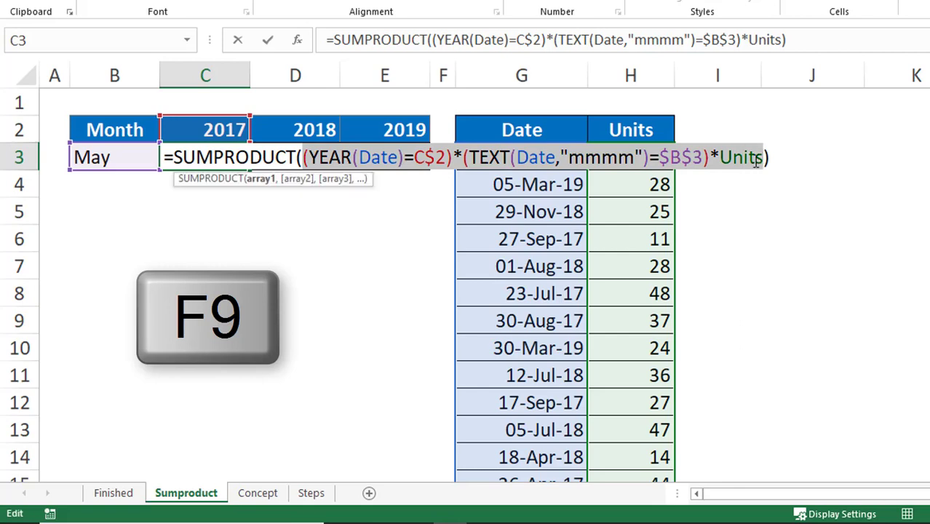
pyautogui.press('F9')
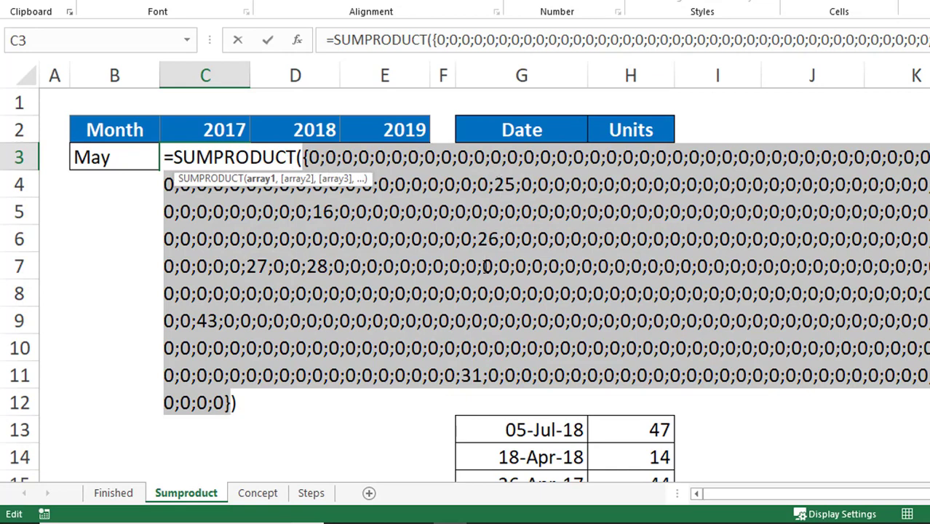
pyautogui.hotkey('ctrl', 'z')
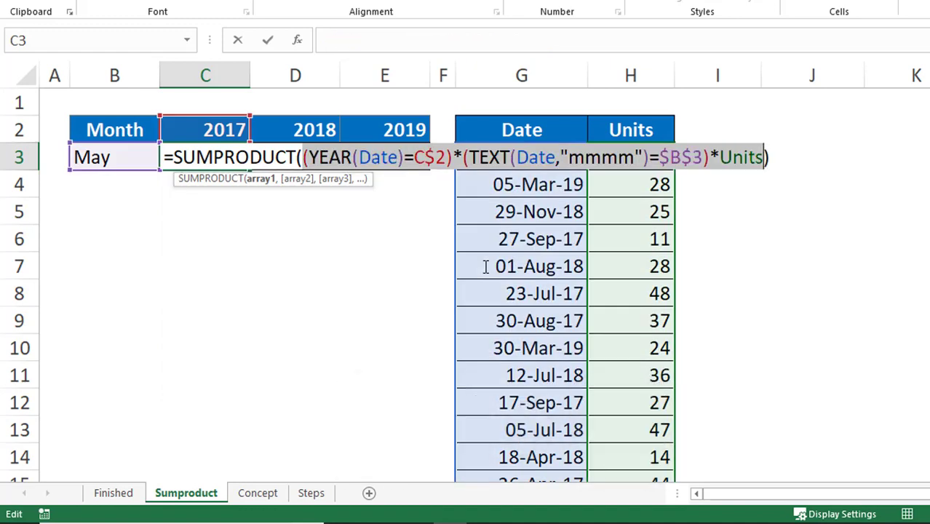
# - Commit the SUMPRODUCT formula in C3 and fill it across to the 2018 and 2019 columns
pyautogui.hotkey('ctrl', 'Return')
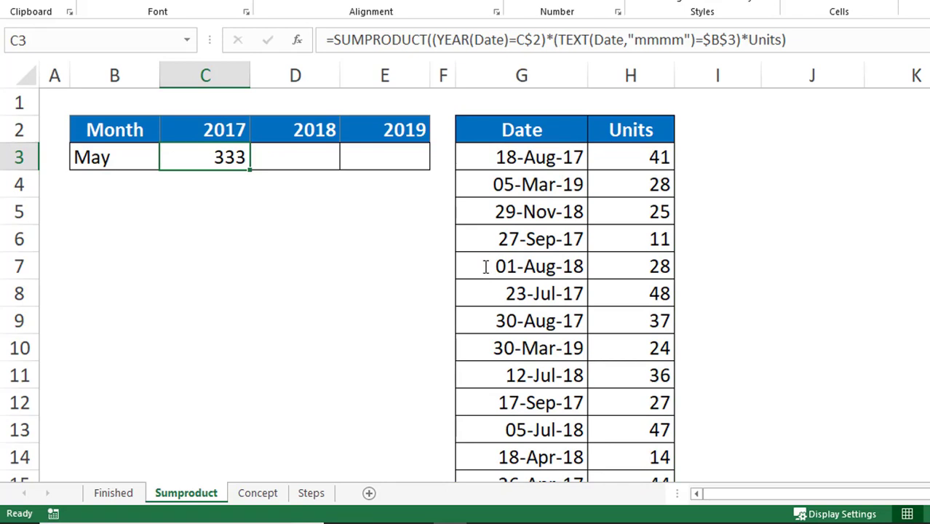
pyautogui.moveTo(249, 168); pyautogui.dragTo(404, 172)
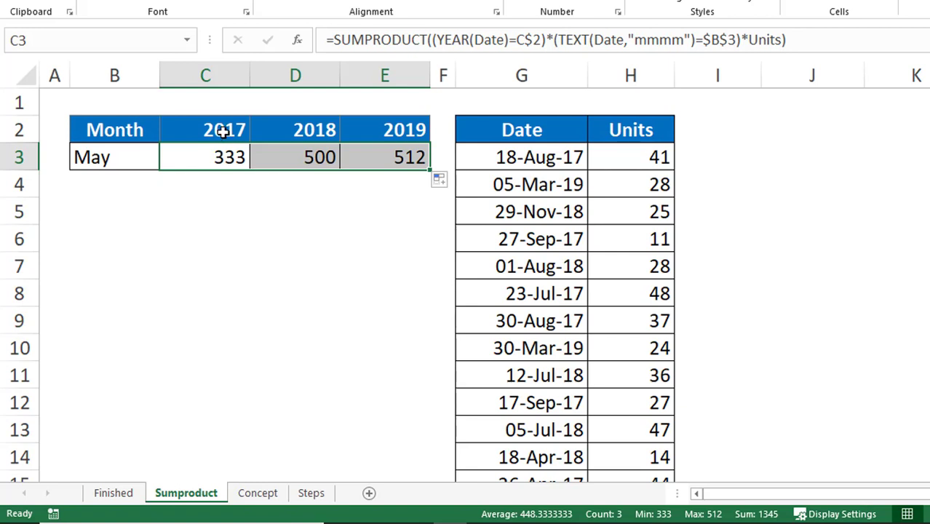
# - Test the formulas by changing the month in B3 to August and to September
pyautogui.click(123, 160)
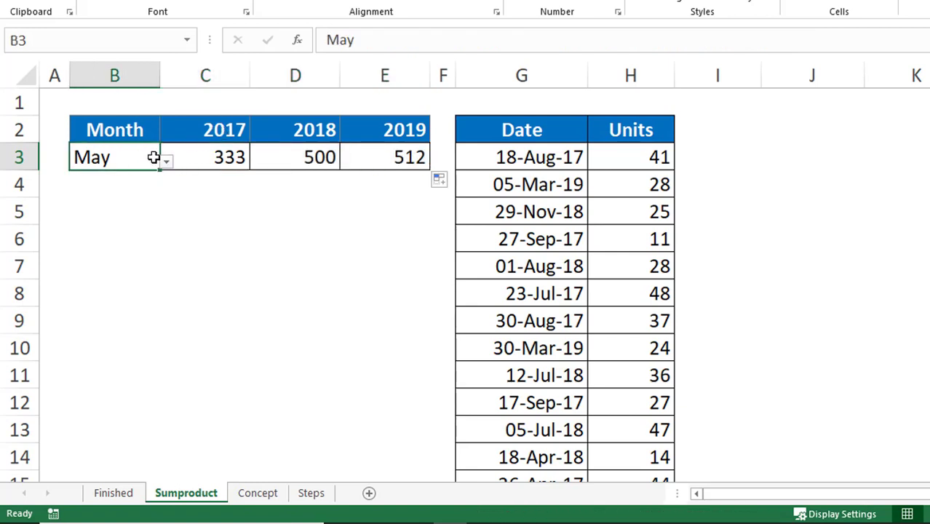
pyautogui.click(166, 163)
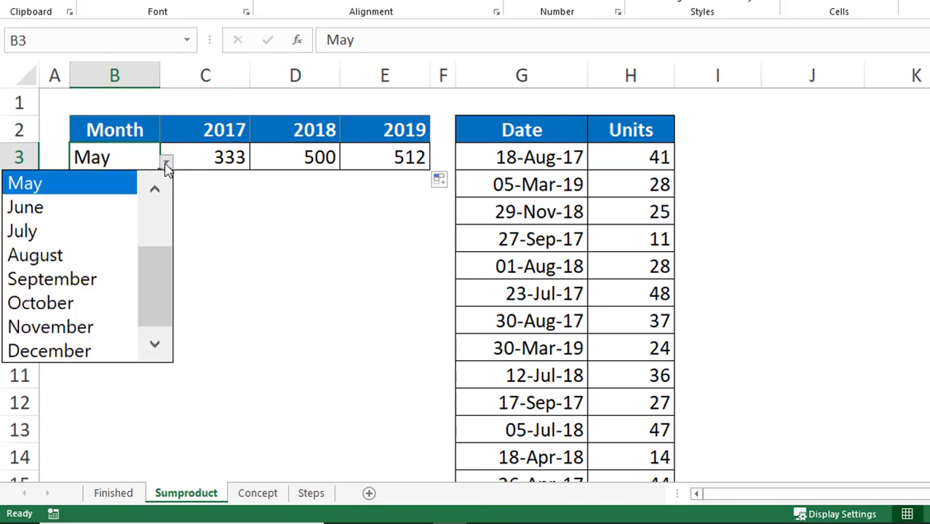
pyautogui.click(43, 265)
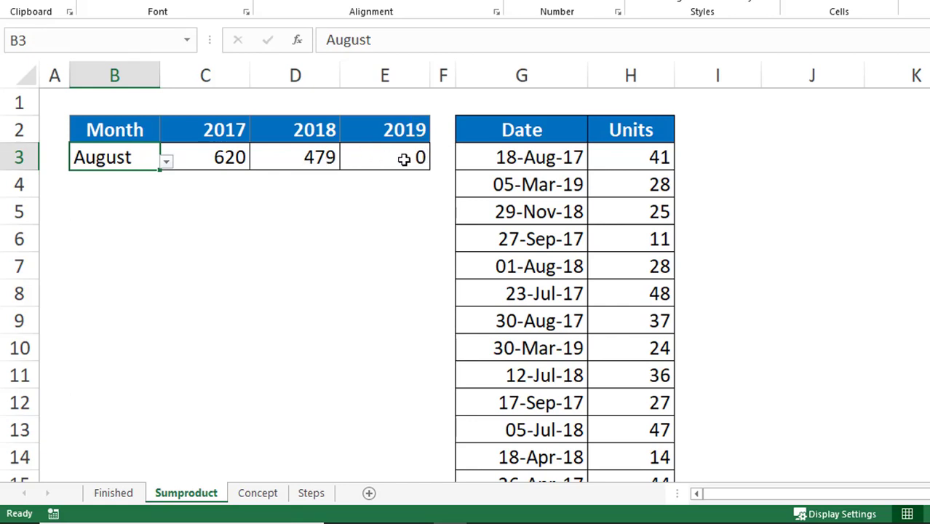
pyautogui.click(168, 162)
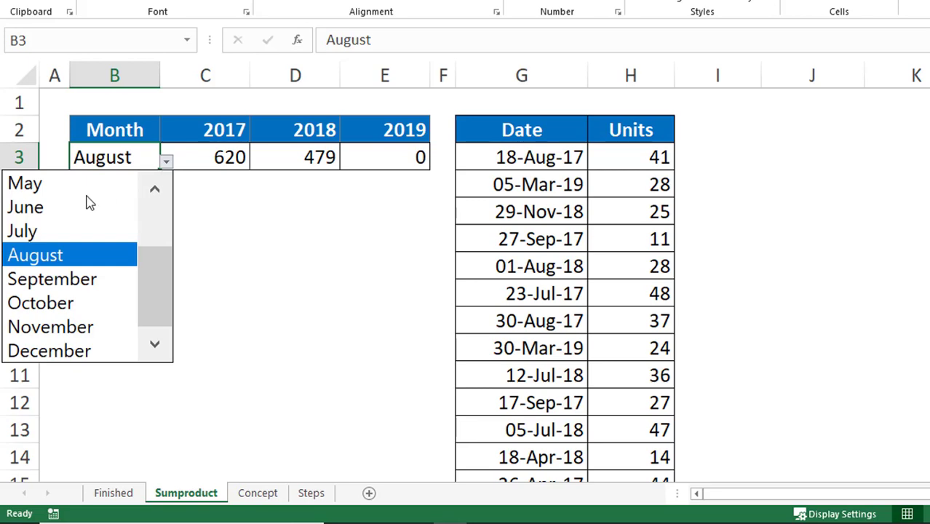
pyautogui.click(87, 281)
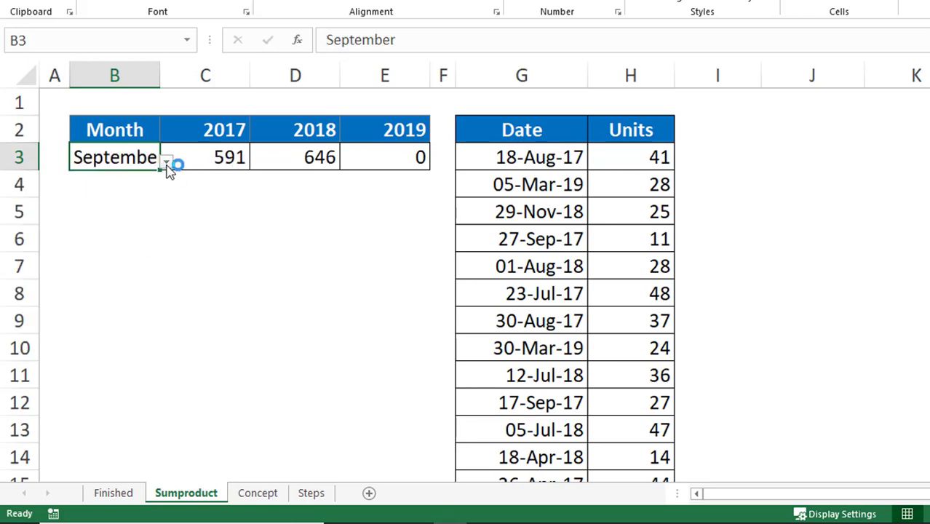
# - Set the month in B3 to January from its list of months
pyautogui.click(167, 161)
pyautogui.moveTo(156, 260); pyautogui.dragTo(155, 207)
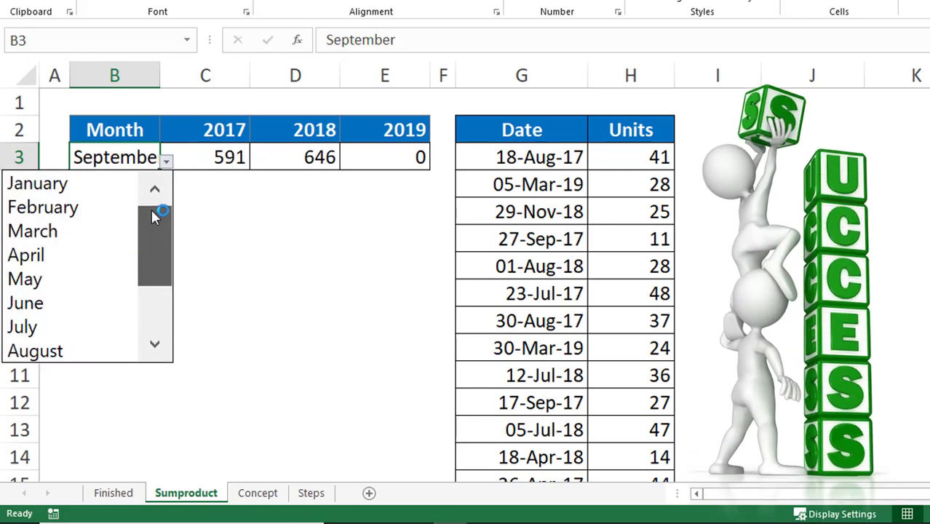
pyautogui.click(63, 184)
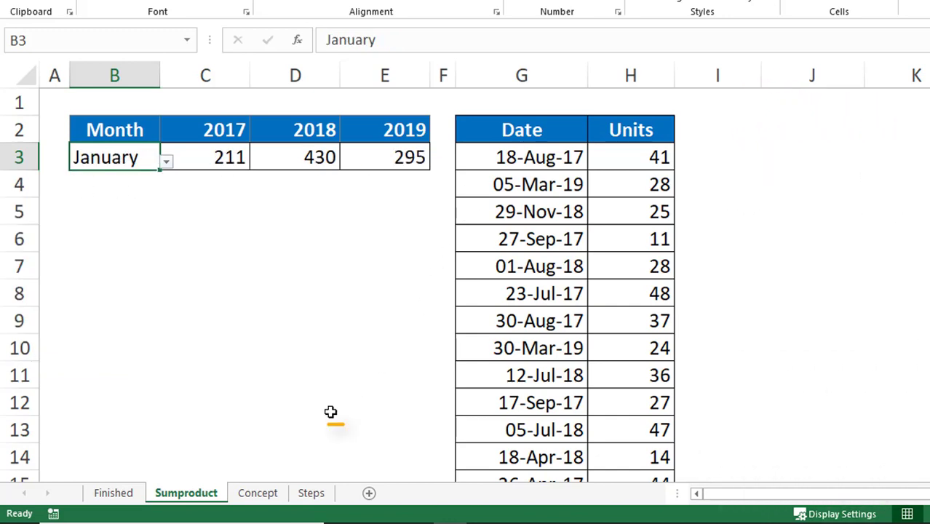
# - Display the Steps sheet to review the written exercise steps
pyautogui.click(312, 494)
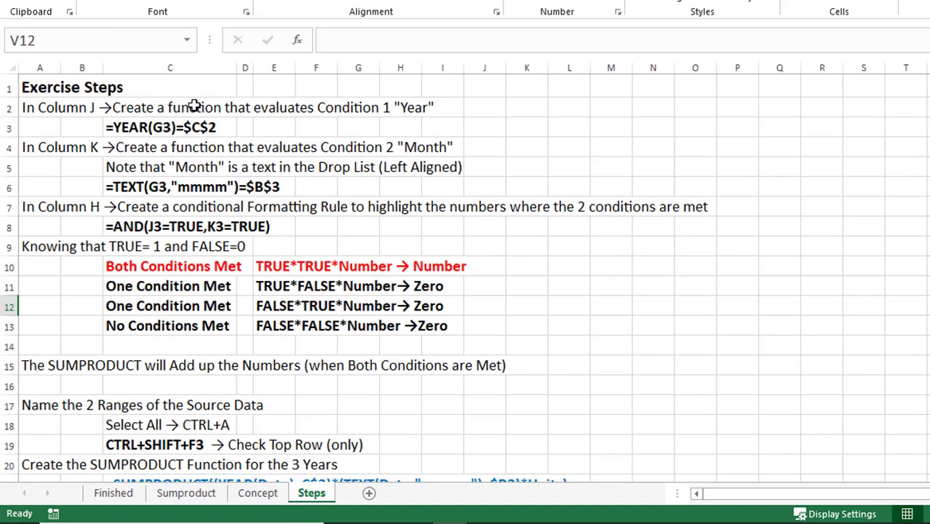